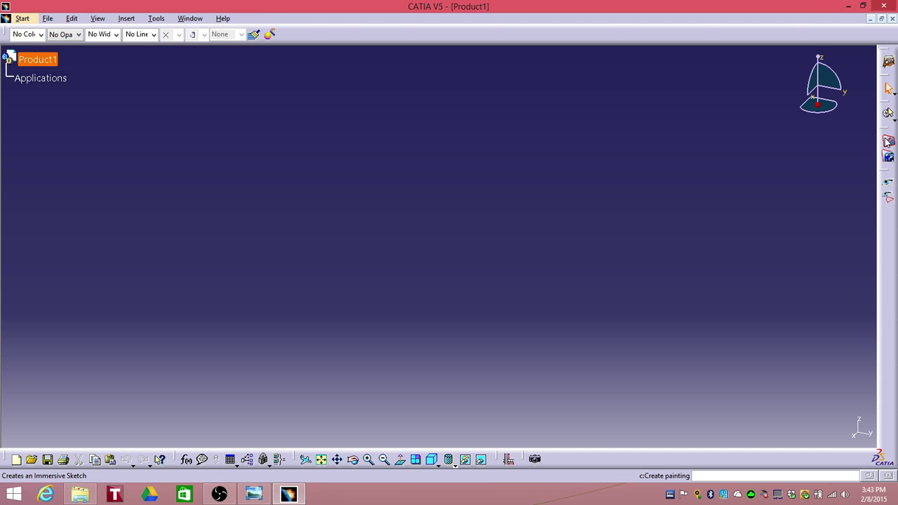
pyautogui.click(24, 23)
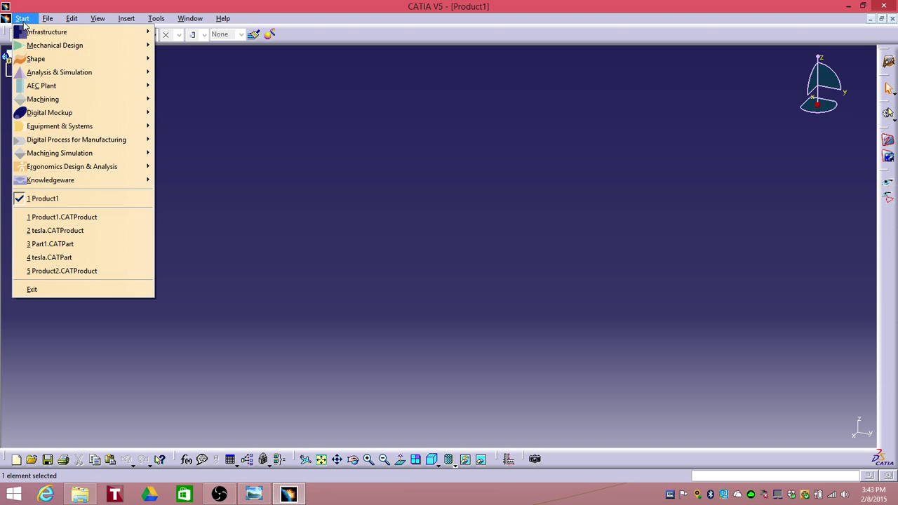
pyautogui.click(353, 92)
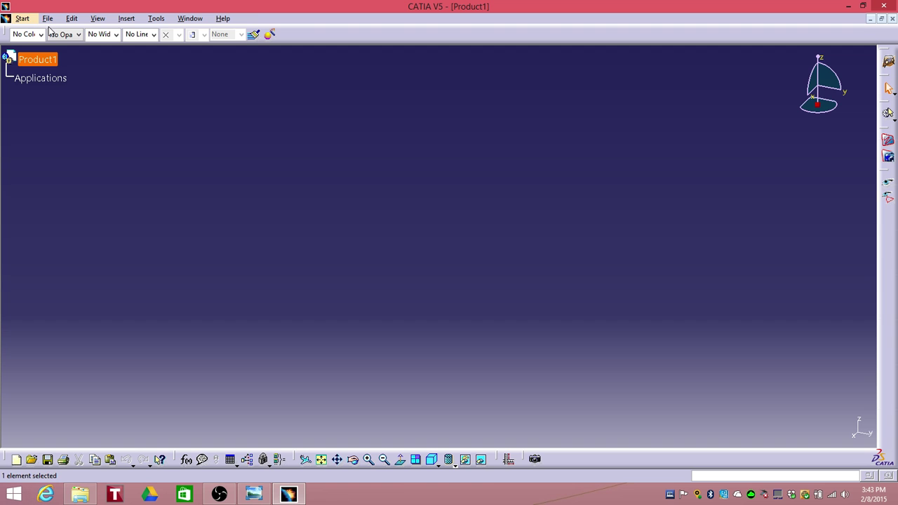
# Step: Switch to the front view and create an immersive sketch from the "front" image in the tesla s folder
pyautogui.click(437, 466)
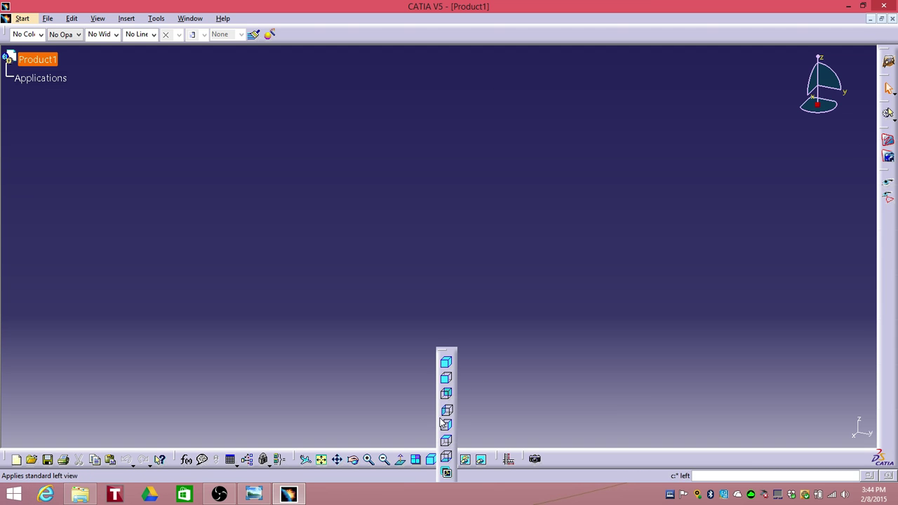
pyautogui.click(446, 381)
pyautogui.click(885, 139)
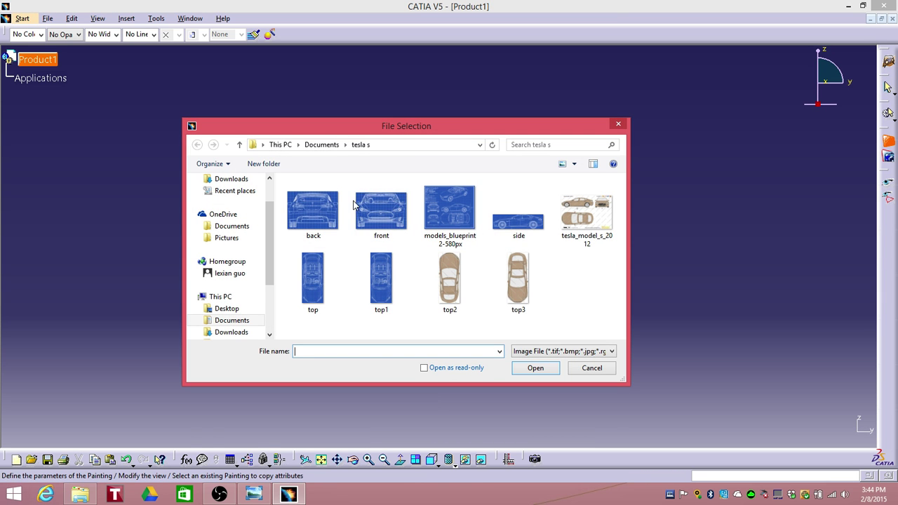
pyautogui.click(383, 218)
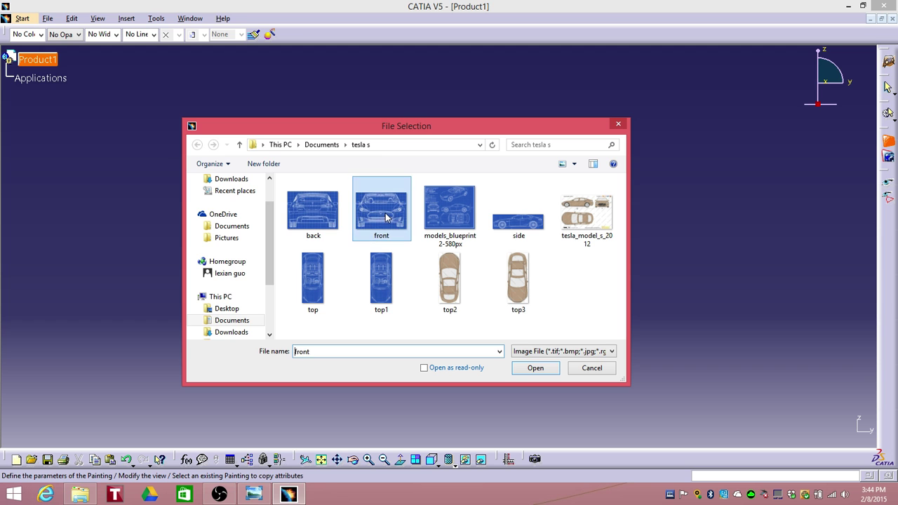
pyautogui.click(536, 368)
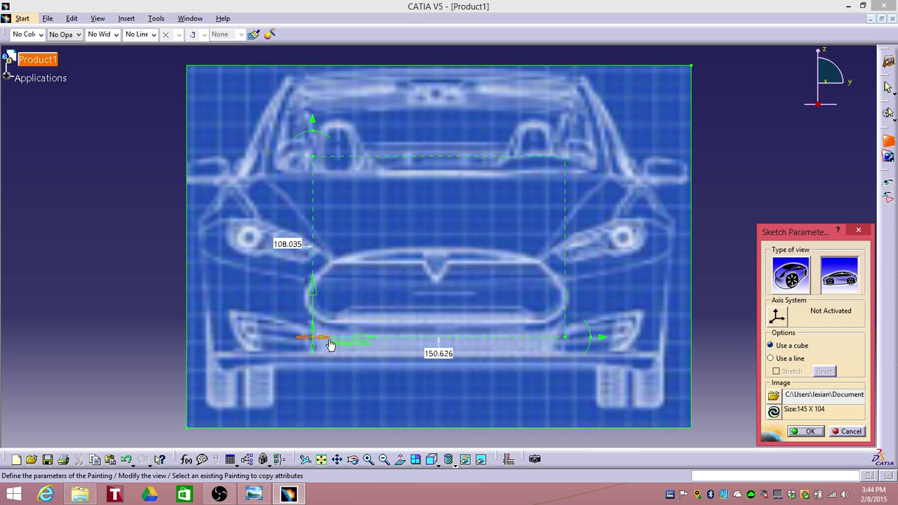
# Step: Place the front image's axis origin midway between the wheels at ground level and stretch its reference height up to the roof
pyautogui.moveTo(326, 345)
pyautogui.mouseDown()
pyautogui.moveTo(453, 343)
pyautogui.moveTo(437, 340)
pyautogui.moveTo(438, 402)
pyautogui.mouseUp()
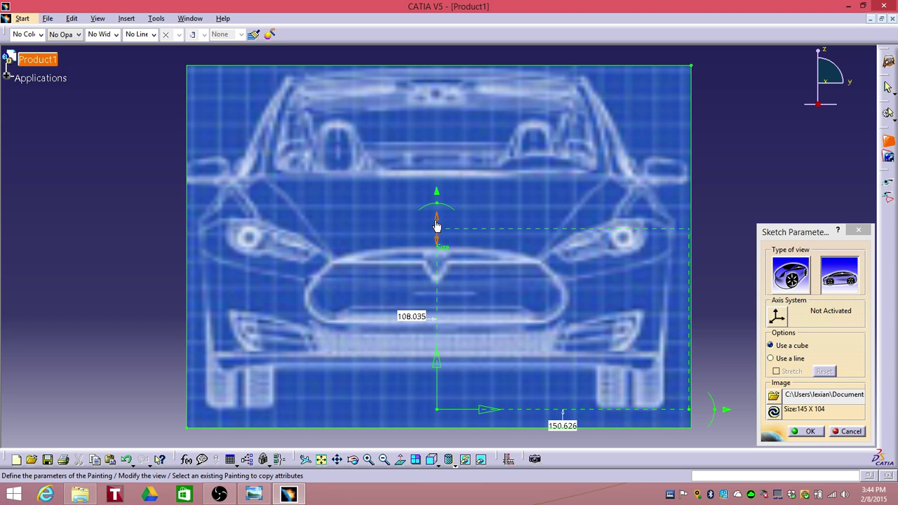
pyautogui.moveTo(437, 224); pyautogui.dragTo(458, 52)
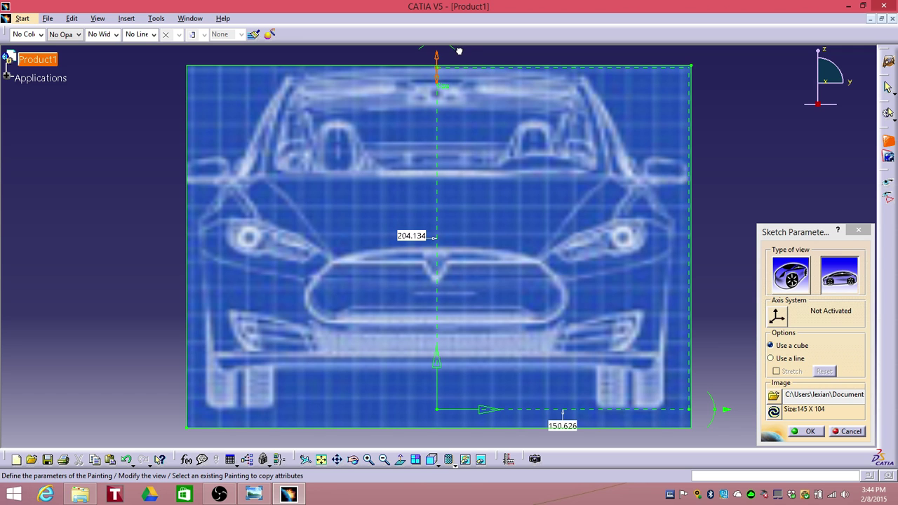
pyautogui.moveTo(480, 209)
pyautogui.mouseDown(button='middle')
pyautogui.moveTo(427, 202)
pyautogui.moveTo(441, 209)
pyautogui.mouseUp(button='middle')
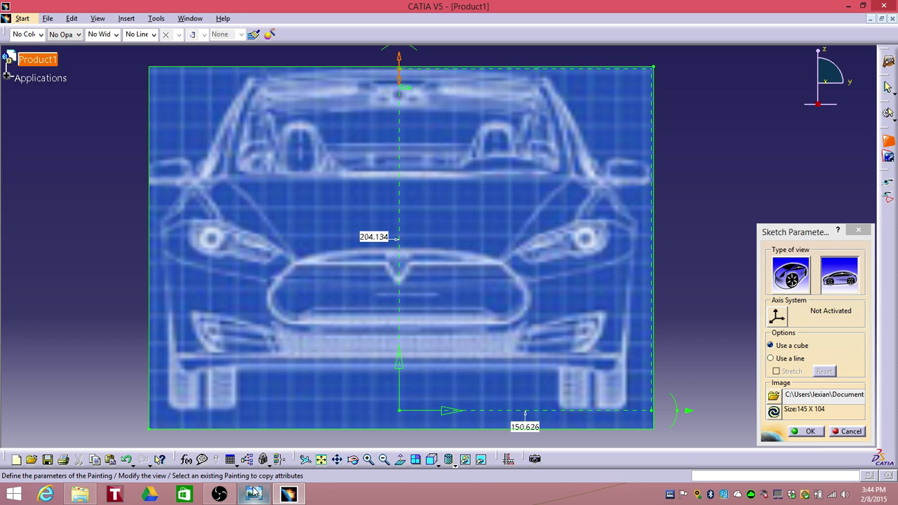
pyautogui.moveTo(253, 492)
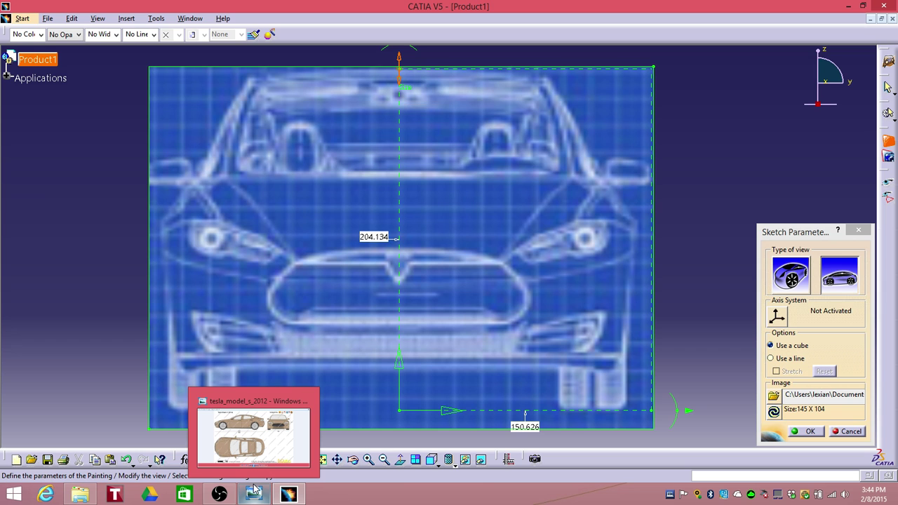
pyautogui.moveTo(489, 120)
pyautogui.keyDown('ctrl'); pyautogui.mouseDown(button='middle')
pyautogui.moveTo(491, 154)
pyautogui.moveTo(515, 75)
pyautogui.moveTo(499, 423)
pyautogui.moveTo(517, 192)
pyautogui.moveTo(505, 271)
pyautogui.moveTo(473, 232)
pyautogui.moveTo(491, 274)
pyautogui.moveTo(490, 199)
pyautogui.moveTo(477, 229)
pyautogui.moveTo(422, 106)
pyautogui.moveTo(465, 194)
pyautogui.moveTo(554, 297)
pyautogui.mouseUp(button='middle'); pyautogui.keyUp('ctrl')
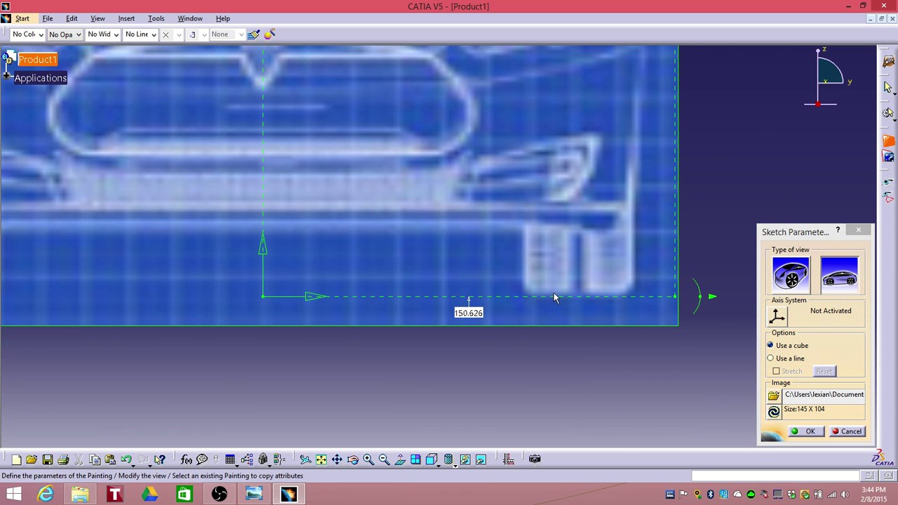
pyautogui.moveTo(479, 283); pyautogui.dragTo(543, 377, button='middle')
pyautogui.moveTo(449, 242); pyautogui.dragTo(436, 310, button='middle')
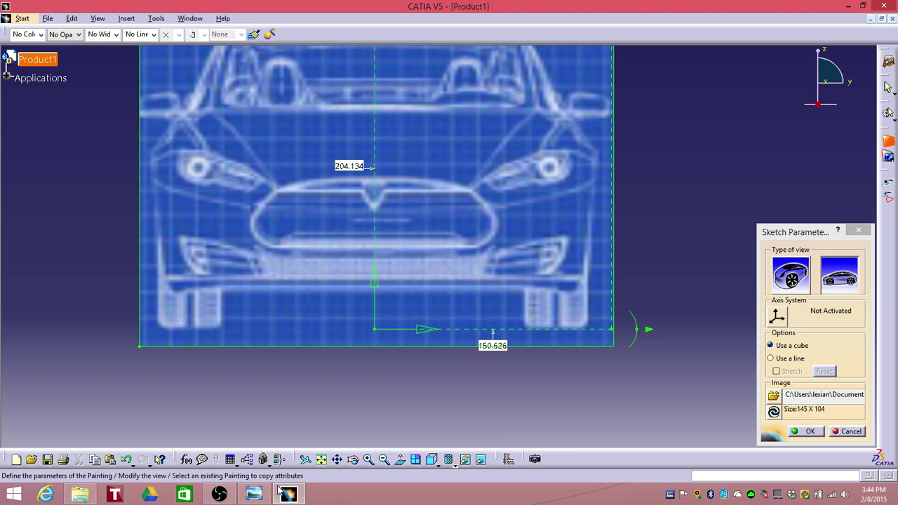
# Step: Look up the car's height on the tesla_model_s_2012 blueprint and set the front image's reference height to 1485 mm
pyautogui.click(253, 496)
pyautogui.click(253, 497)
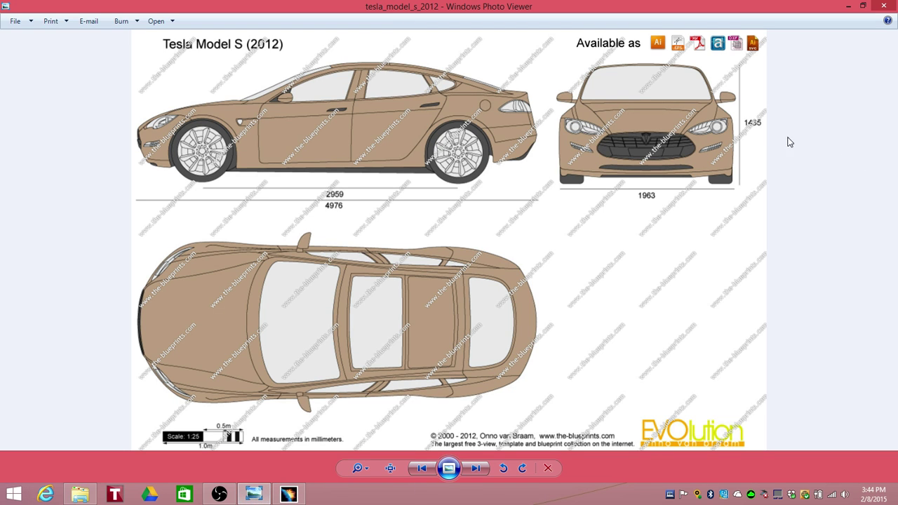
pyautogui.click(288, 494)
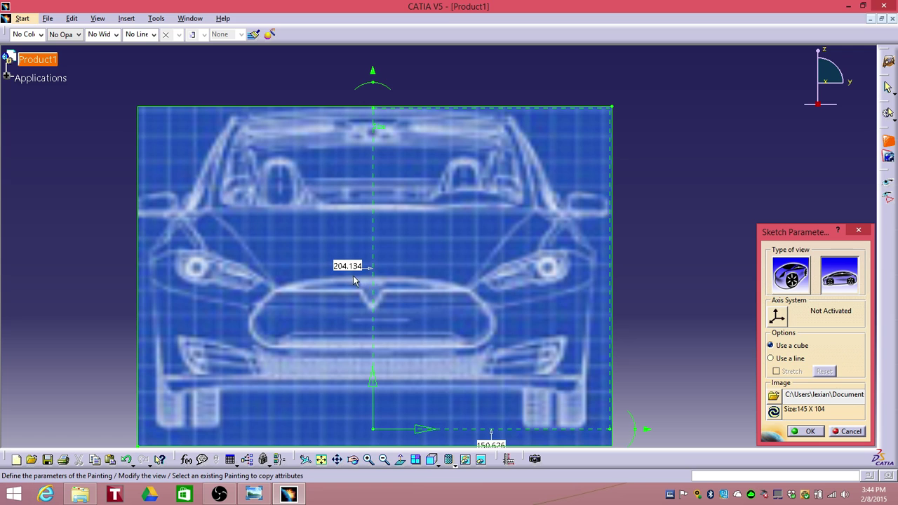
pyautogui.doubleClick(348, 266)
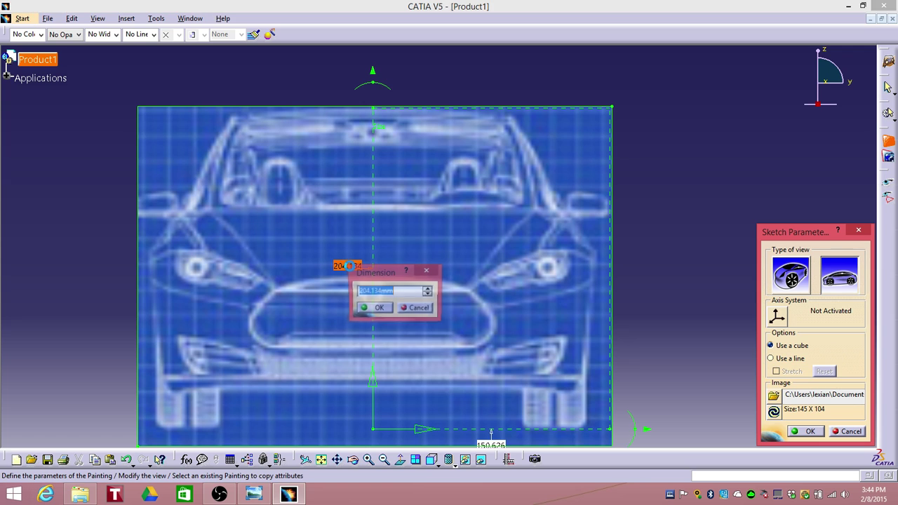
pyautogui.write('1485')
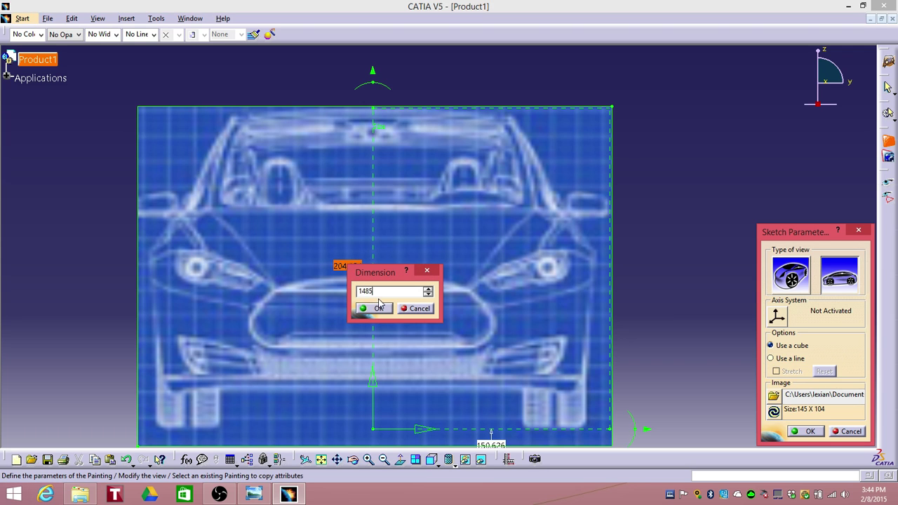
pyautogui.click(379, 308)
pyautogui.moveTo(456, 264); pyautogui.dragTo(495, 250, button='middle')
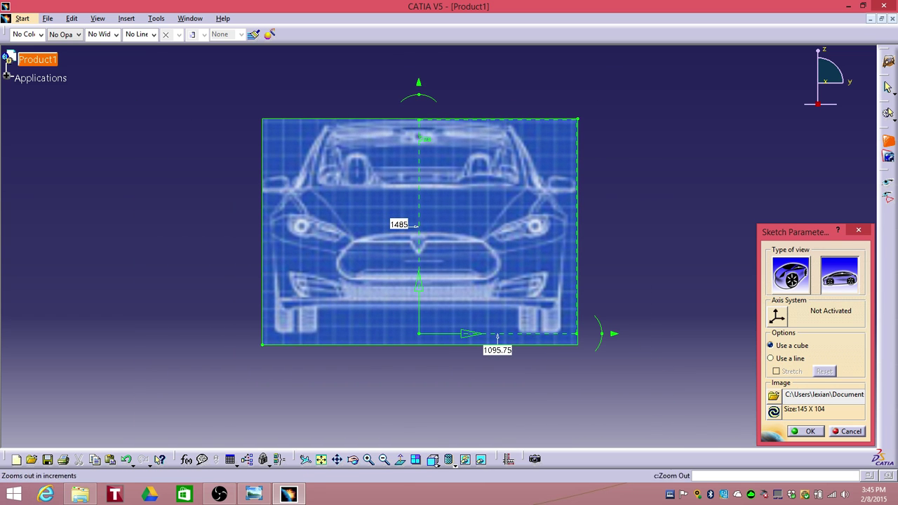
pyautogui.click(811, 432)
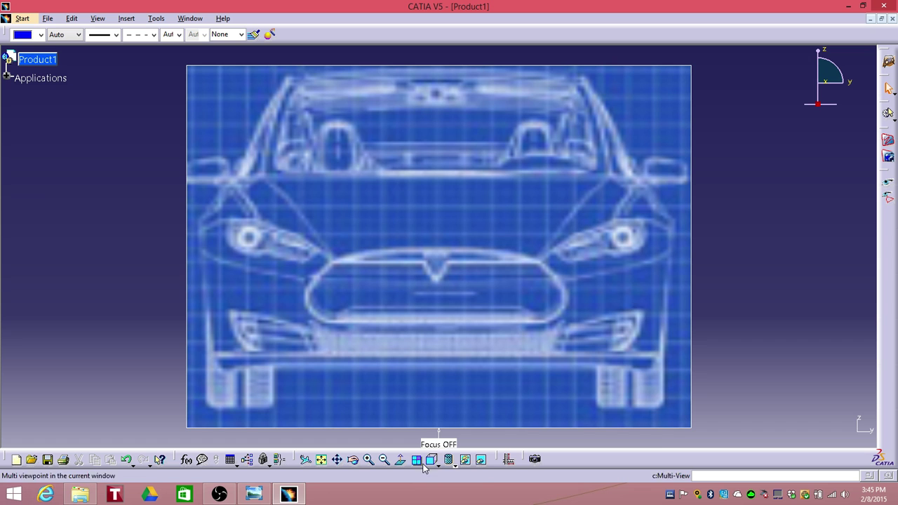
# Step: Switch to the right view and create an immersive sketch from the "side" image
pyautogui.click(447, 461)
pyautogui.click(447, 426)
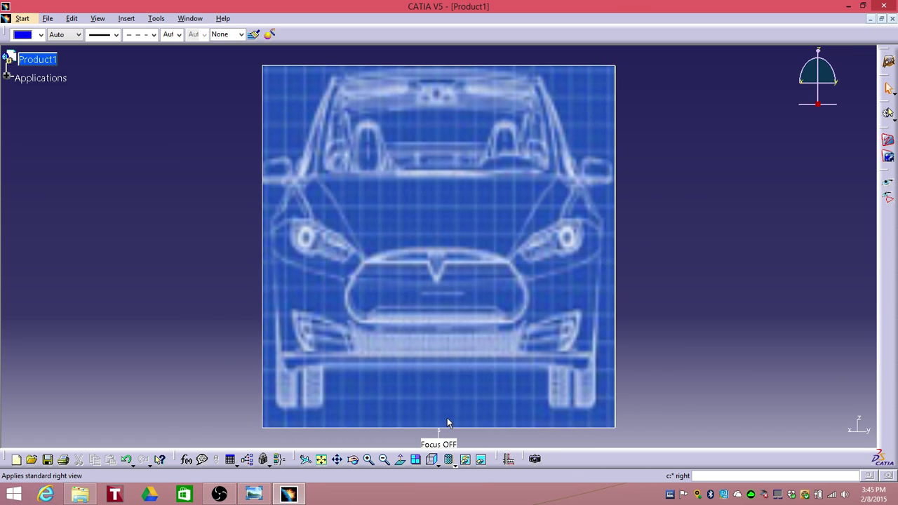
pyautogui.click(888, 140)
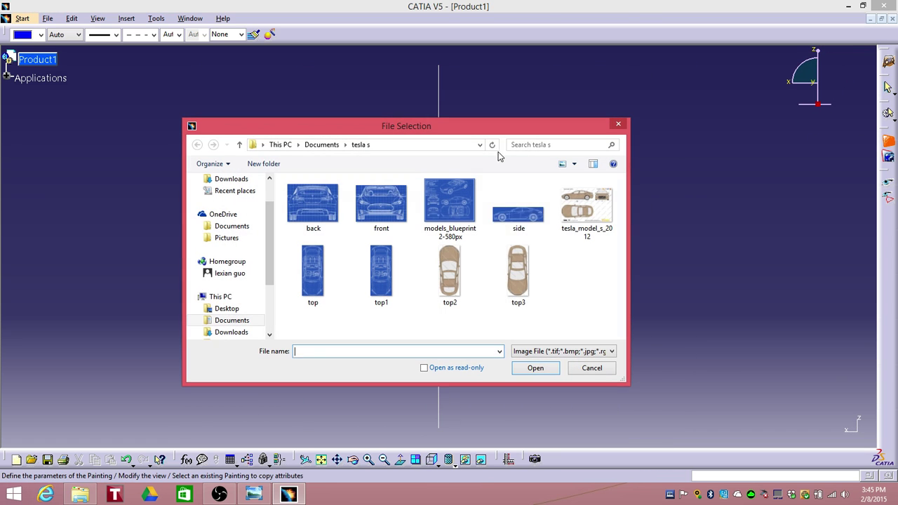
pyautogui.click(519, 205)
pyautogui.click(535, 367)
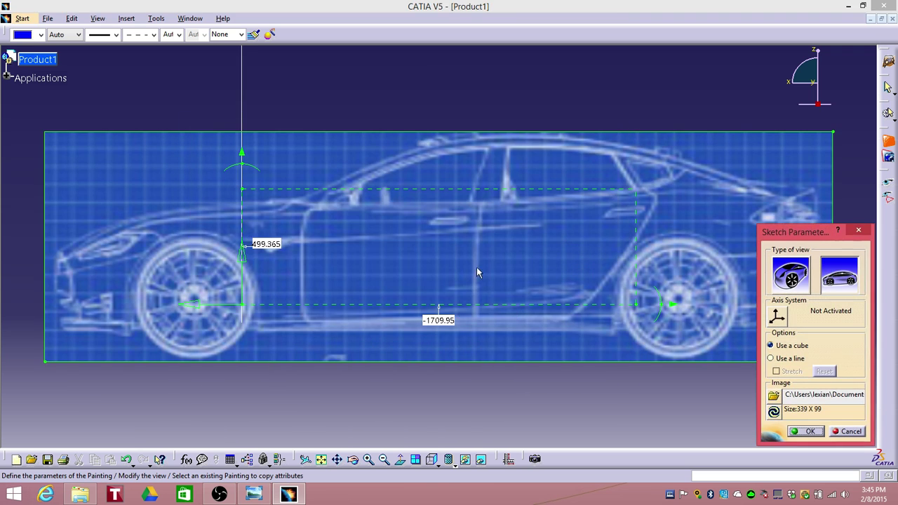
# Step: Move the side image's axis origin to the tip of the front bumper at the bottom of the wheels
pyautogui.keyDown('ctrl'); pyautogui.moveTo(436, 269); pyautogui.dragTo(467, 256, button='middle'); pyautogui.keyUp('ctrl')
pyautogui.moveTo(500, 265); pyautogui.dragTo(645, 265, button='middle')
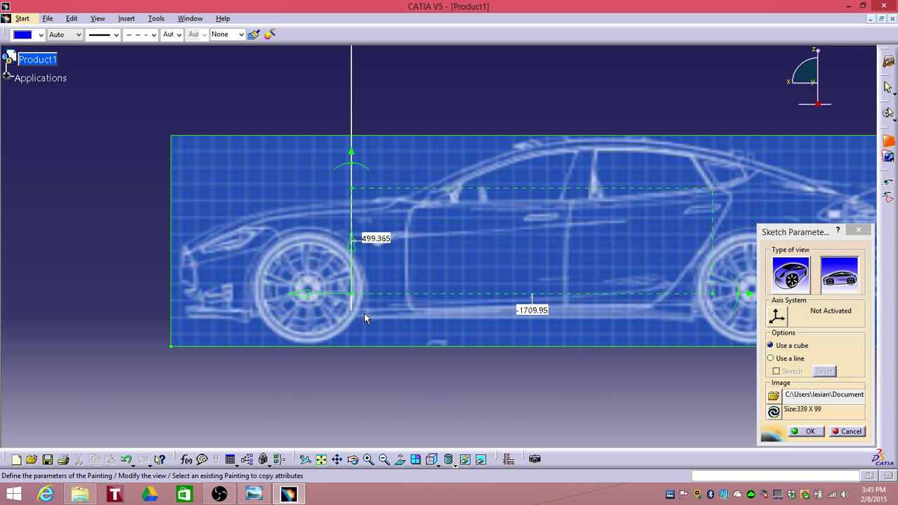
pyautogui.moveTo(363, 295); pyautogui.dragTo(191, 307)
pyautogui.keyDown('ctrl'); pyautogui.moveTo(214, 309); pyautogui.dragTo(589, 212, button='middle'); pyautogui.keyUp('ctrl')
pyautogui.moveTo(222, 302); pyautogui.dragTo(264, 373)
pyautogui.moveTo(264, 372); pyautogui.dragTo(270, 294, button='middle')
pyautogui.moveTo(224, 329); pyautogui.dragTo(223, 348)
pyautogui.keyDown('ctrl'); pyautogui.moveTo(354, 235); pyautogui.dragTo(356, 270, button='middle'); pyautogui.keyUp('ctrl')
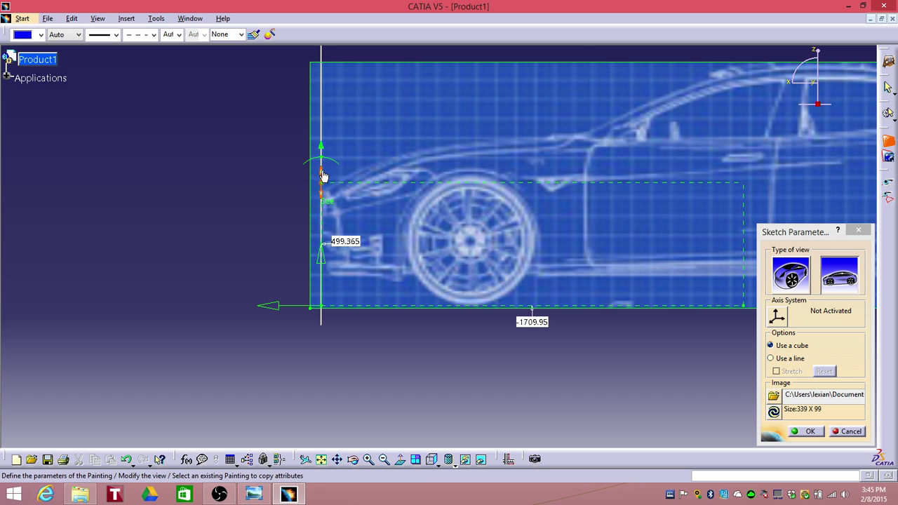
# Step: Stretch the side image's reference box up to the roofline and lengthen it toward the rear of the car
pyautogui.moveTo(322, 176); pyautogui.dragTo(360, 54)
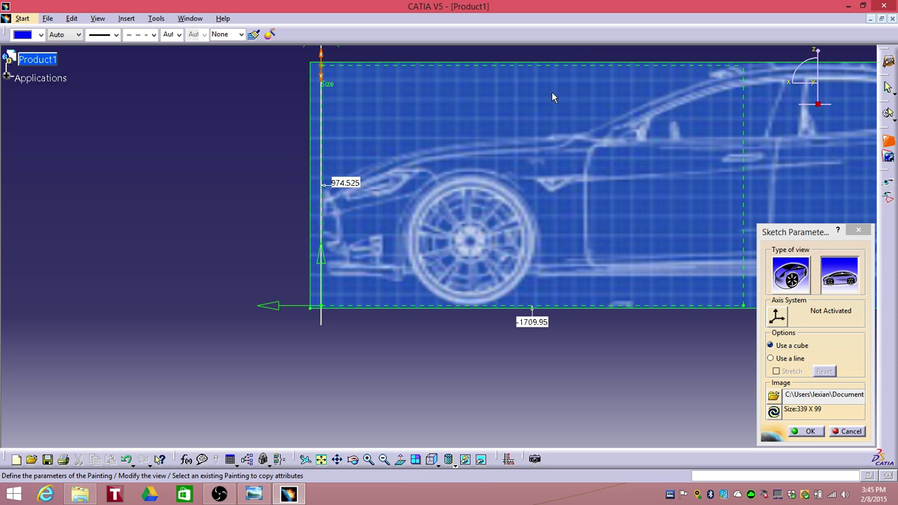
pyautogui.moveTo(552, 93); pyautogui.dragTo(373, 123, button='middle')
pyautogui.keyDown('ctrl'); pyautogui.moveTo(611, 115); pyautogui.dragTo(628, 95, button='middle'); pyautogui.keyUp('ctrl')
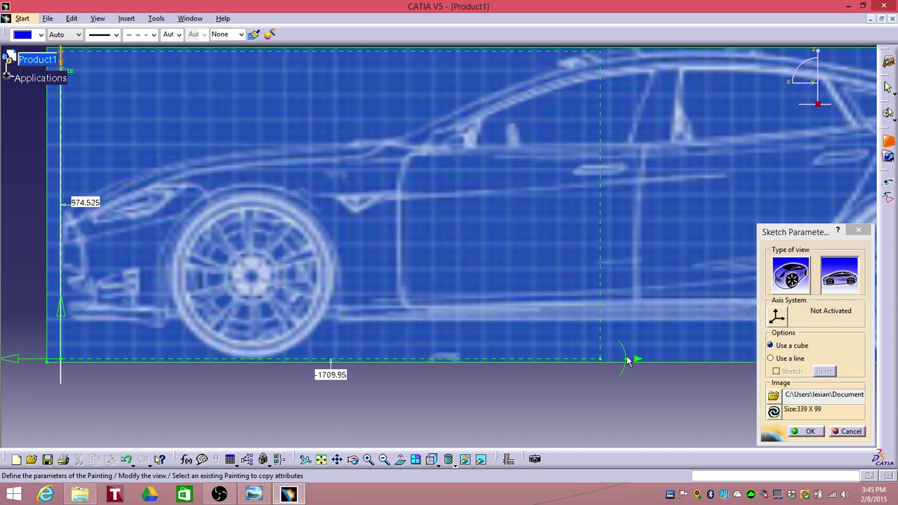
pyautogui.moveTo(603, 360); pyautogui.dragTo(784, 373)
pyautogui.moveTo(552, 172); pyautogui.dragTo(233, 360, button='middle')
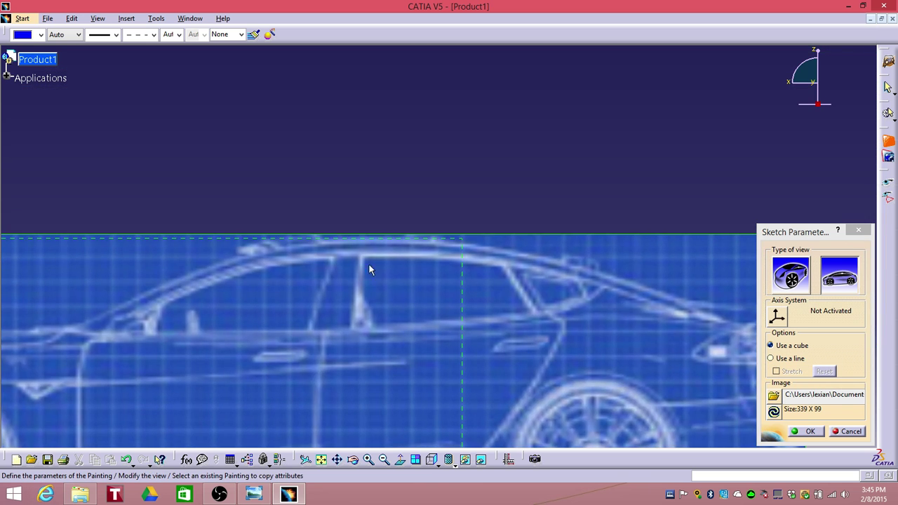
pyautogui.moveTo(371, 270); pyautogui.dragTo(821, 124, button='middle')
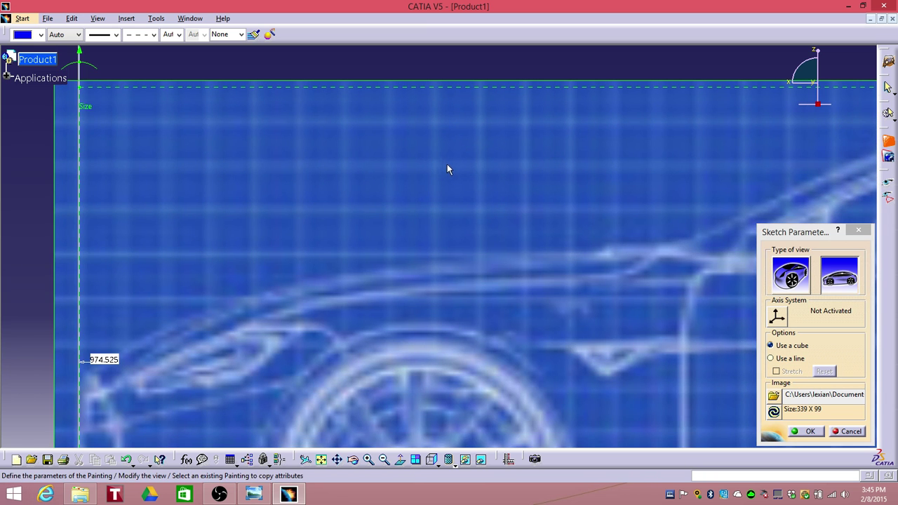
pyautogui.moveTo(447, 163); pyautogui.dragTo(527, 31, button='middle')
pyautogui.moveTo(261, 182)
pyautogui.mouseDown(button='middle')
pyautogui.moveTo(342, 67)
pyautogui.moveTo(343, 120)
pyautogui.mouseUp(button='middle')
# Step: Set the side image's reference height to 1485 mm and accept the sketch parameters
pyautogui.doubleClick(367, 173)
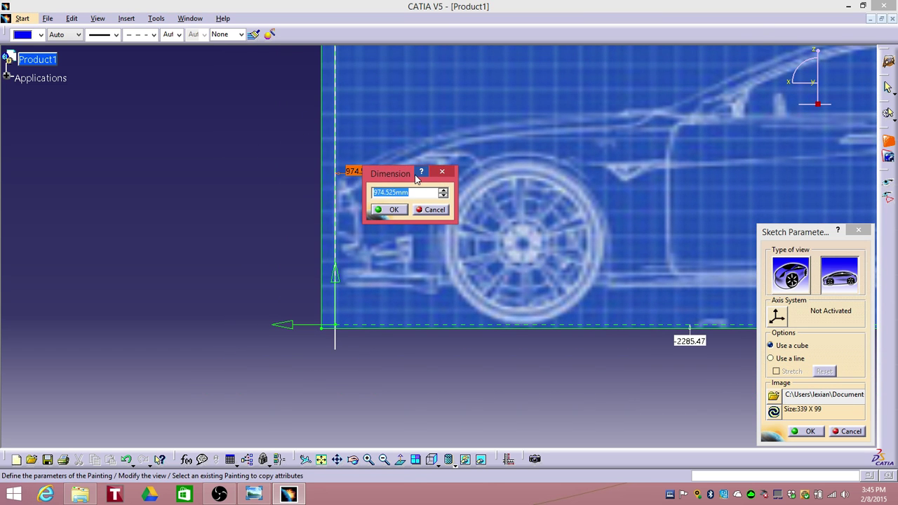
pyautogui.write('1485')
pyautogui.click(393, 210)
pyautogui.moveTo(394, 214)
pyautogui.mouseDown(button='middle')
pyautogui.moveTo(404, 207)
pyautogui.moveTo(394, 227)
pyautogui.mouseUp(button='middle')
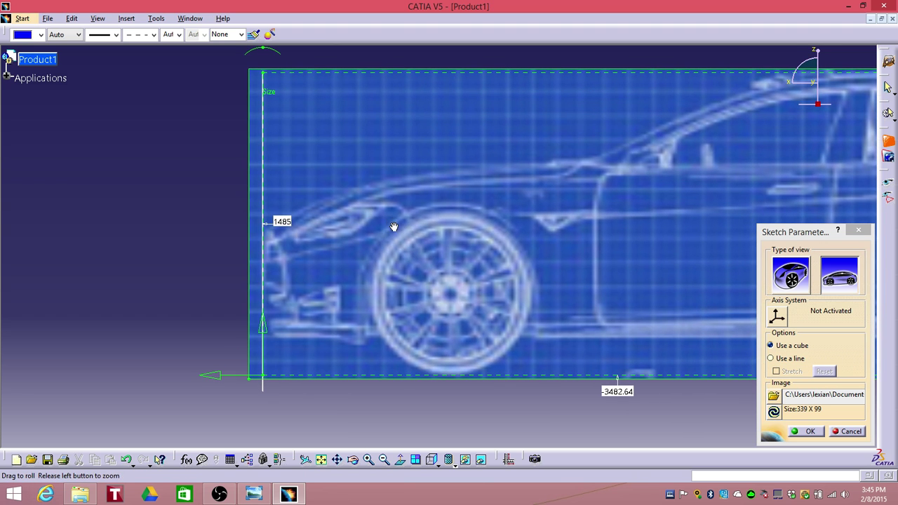
pyautogui.click(810, 432)
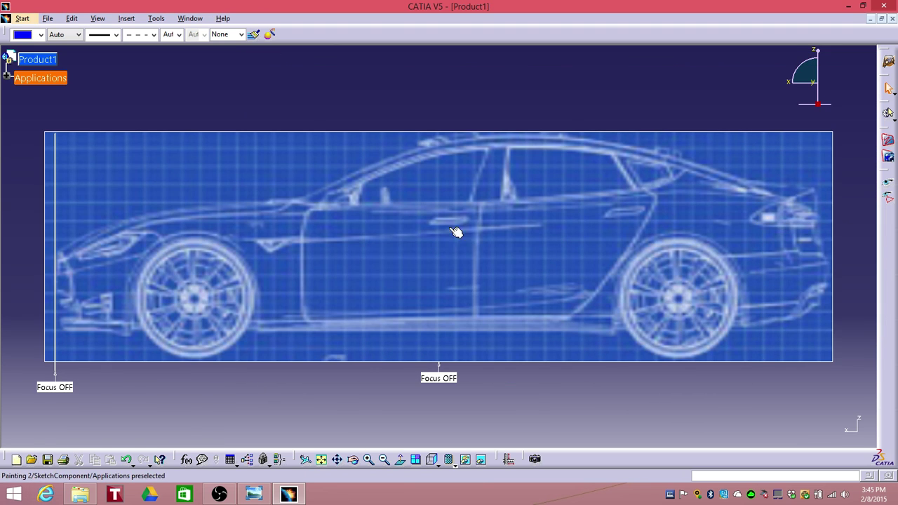
# Step: Examine how the front and side images line up in 3D, including from the top view
pyautogui.moveTo(457, 231)
pyautogui.mouseDown(button='middle')
pyautogui.moveTo(579, 243)
pyautogui.moveTo(582, 268)
pyautogui.mouseUp(button='middle')
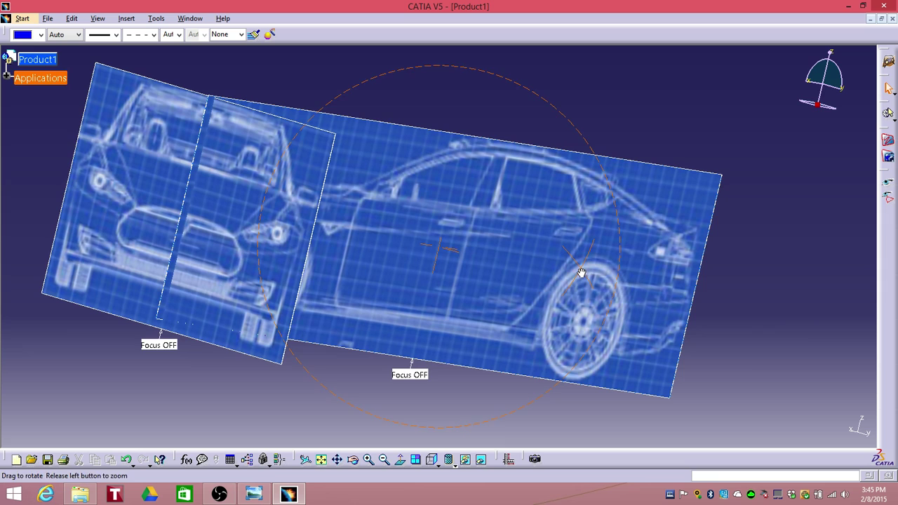
pyautogui.click(431, 459)
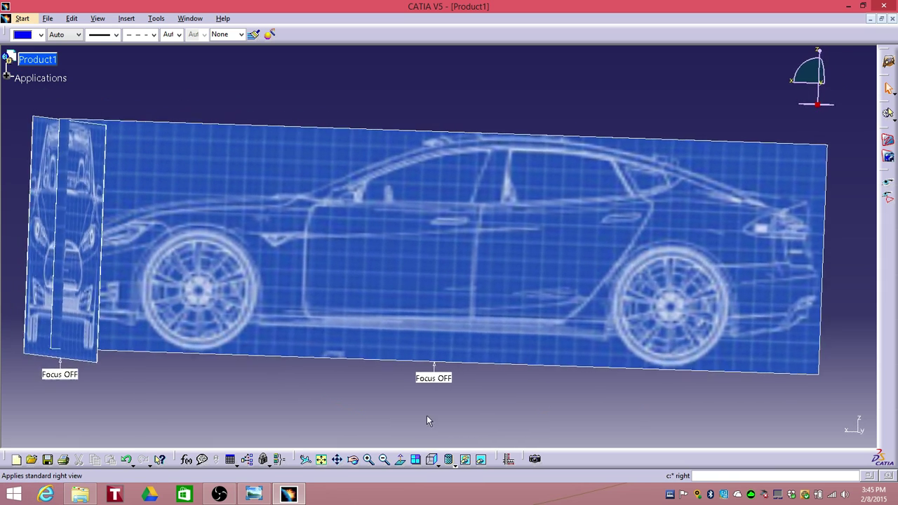
pyautogui.moveTo(535, 281); pyautogui.dragTo(407, 275, button='middle')
pyautogui.moveTo(492, 271); pyautogui.dragTo(373, 328, button='middle')
pyautogui.click(435, 463)
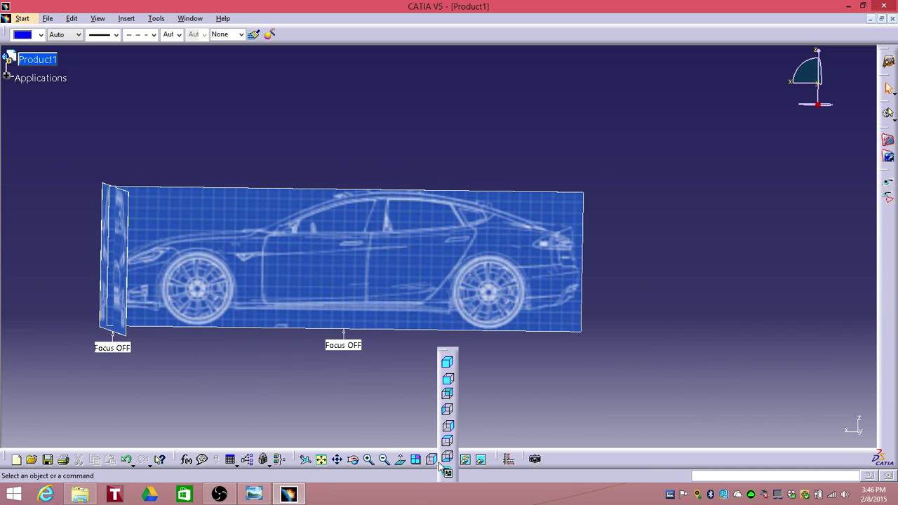
pyautogui.click(449, 442)
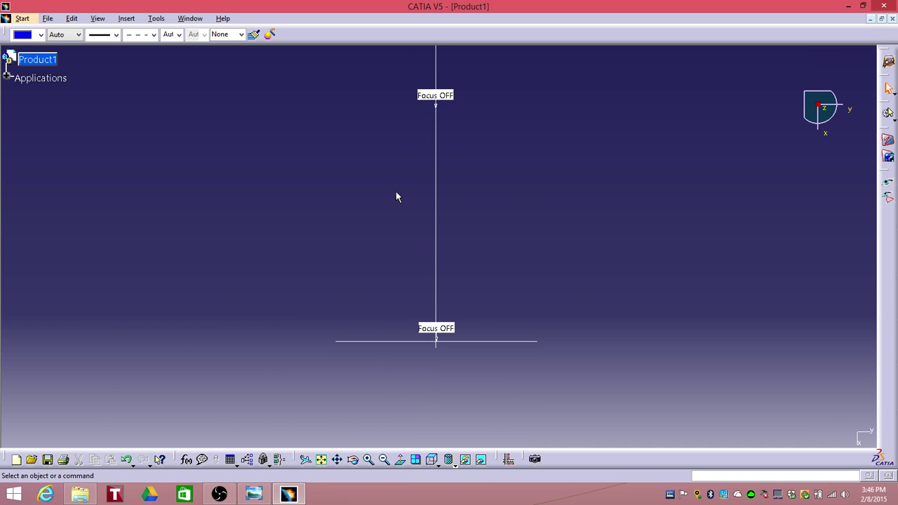
# Step: Reopen the side image's sketch parameters and extend its reference box to the rear bumper, about 5112 mm long
pyautogui.moveTo(396, 192); pyautogui.dragTo(301, 135, button='middle')
pyautogui.doubleClick(485, 173)
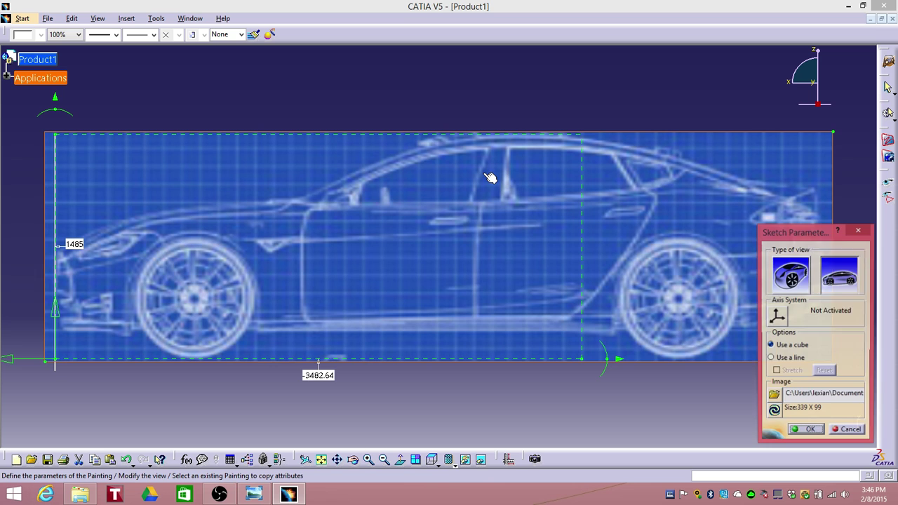
pyautogui.moveTo(404, 199)
pyautogui.mouseDown(button='middle')
pyautogui.moveTo(345, 177)
pyautogui.moveTo(472, 203)
pyautogui.moveTo(320, 178)
pyautogui.mouseUp(button='middle')
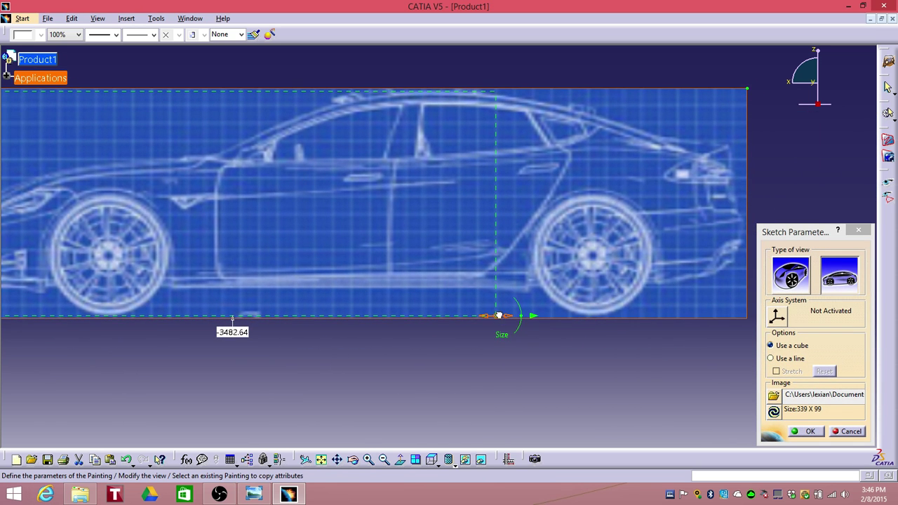
pyautogui.moveTo(498, 316); pyautogui.dragTo(745, 320)
pyautogui.moveTo(519, 275); pyautogui.dragTo(605, 220, button='middle')
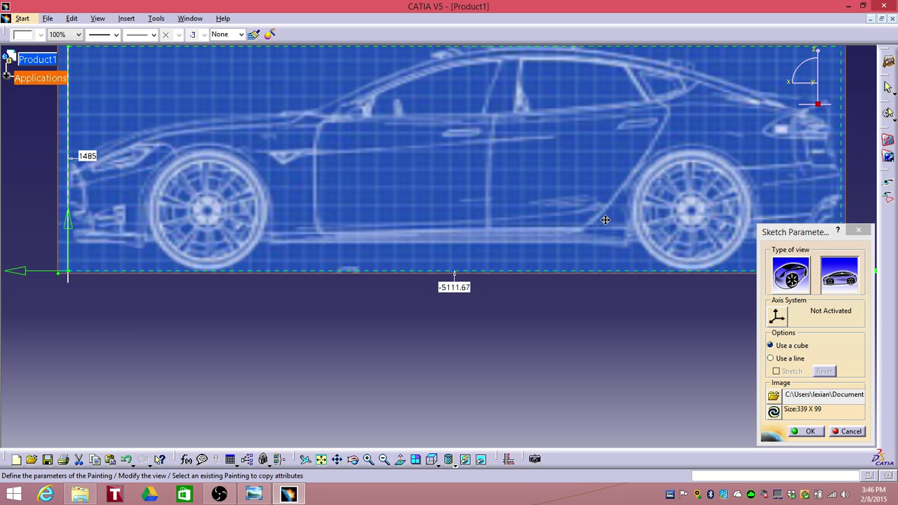
# Step: Copy the side image's reference length, check the box edge at the rear bumper and accept the sketch parameters
pyautogui.doubleClick(454, 287)
pyautogui.hotkey('ctrl', 'c')
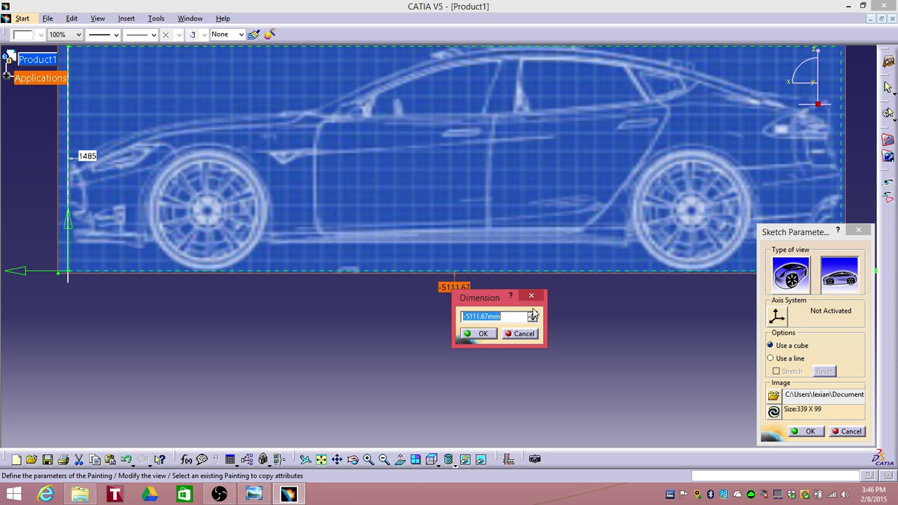
pyautogui.click(491, 333)
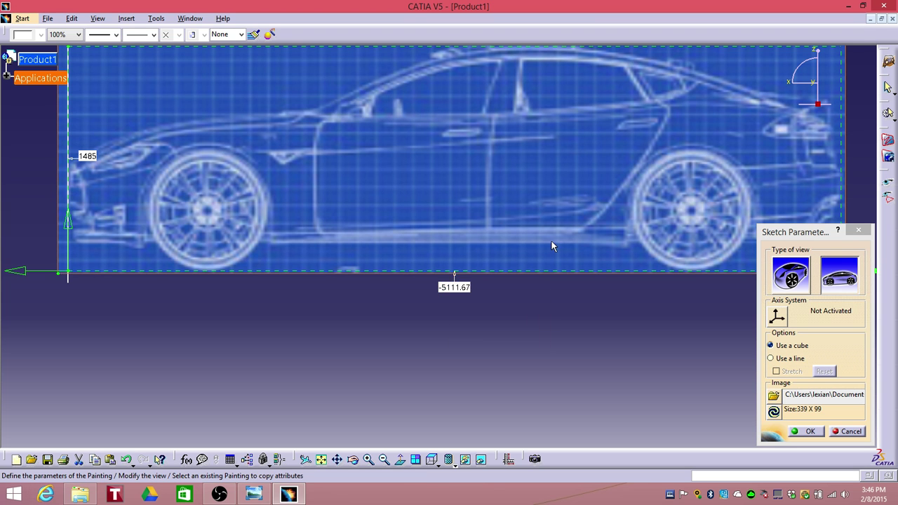
pyautogui.moveTo(551, 239); pyautogui.dragTo(390, 294, button='middle')
pyautogui.moveTo(556, 284); pyautogui.dragTo(558, 172, button='middle')
pyautogui.moveTo(553, 211); pyautogui.dragTo(184, 230, button='middle')
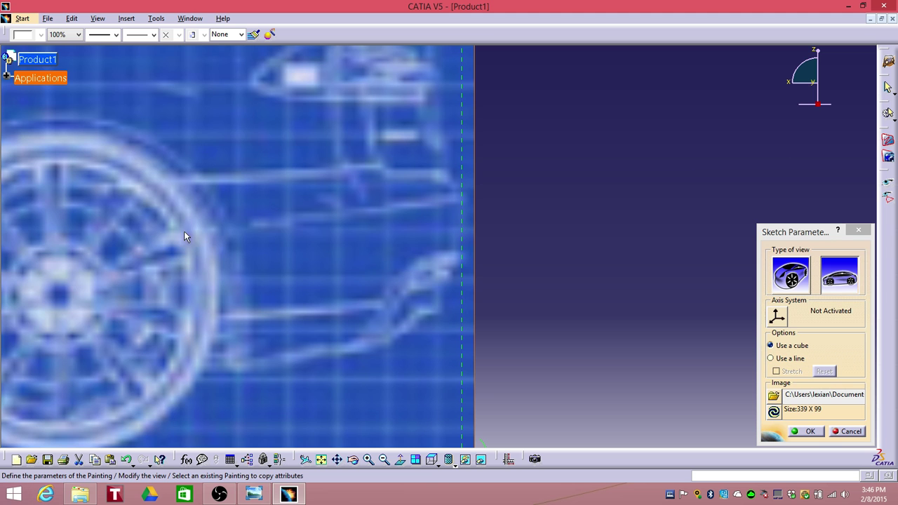
pyautogui.moveTo(422, 275)
pyautogui.mouseDown(button='middle')
pyautogui.moveTo(438, 221)
pyautogui.moveTo(407, 295)
pyautogui.moveTo(626, 274)
pyautogui.mouseUp(button='middle')
pyautogui.moveTo(472, 256)
pyautogui.mouseDown(button='middle')
pyautogui.moveTo(468, 302)
pyautogui.moveTo(597, 239)
pyautogui.mouseUp(button='middle')
pyautogui.click(807, 431)
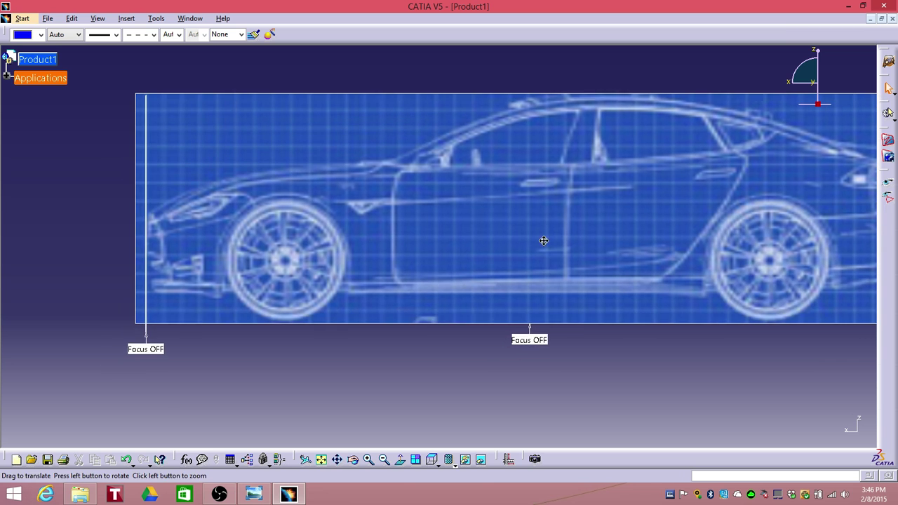
# Step: Create a new immersive sketch in the top view from the top1 image
pyautogui.click(433, 459)
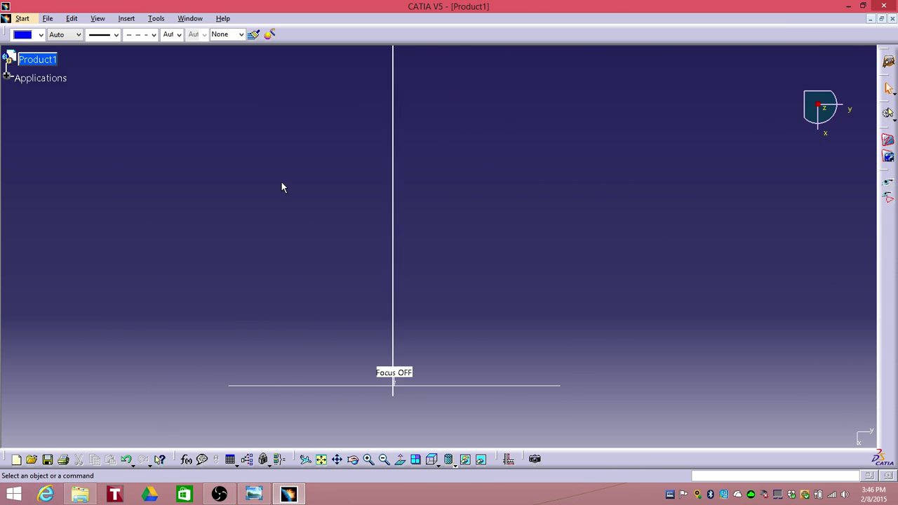
pyautogui.click(888, 141)
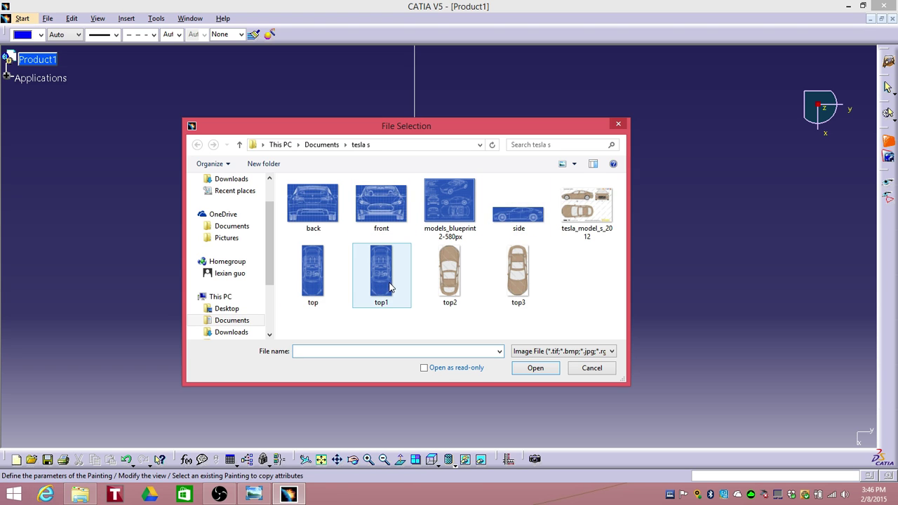
pyautogui.click(382, 274)
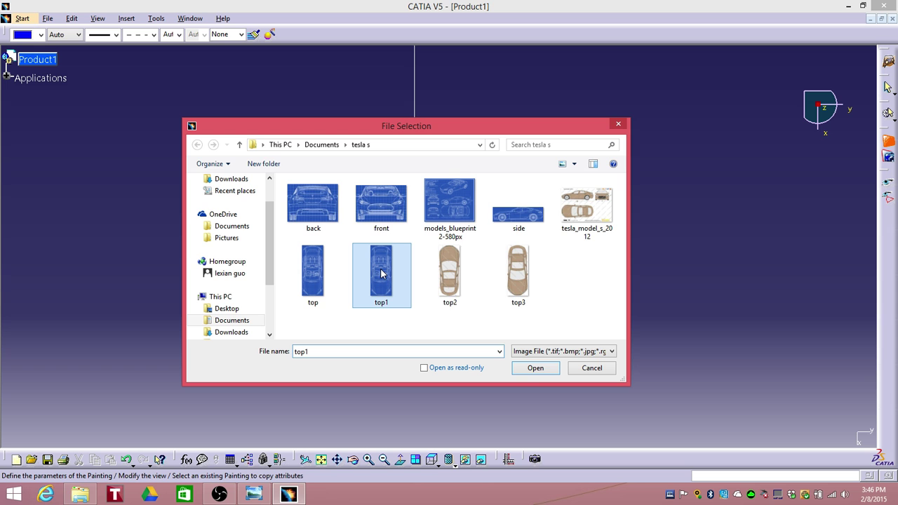
pyautogui.click(538, 373)
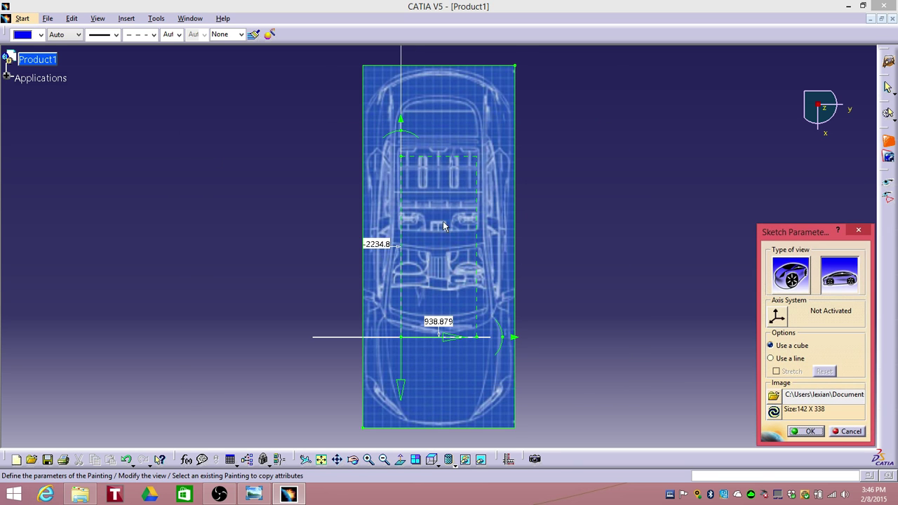
# Step: Move the top image's axis origin onto the car's centreline at the tip of the front bumper
pyautogui.moveTo(313, 208); pyautogui.dragTo(234, 173, button='middle')
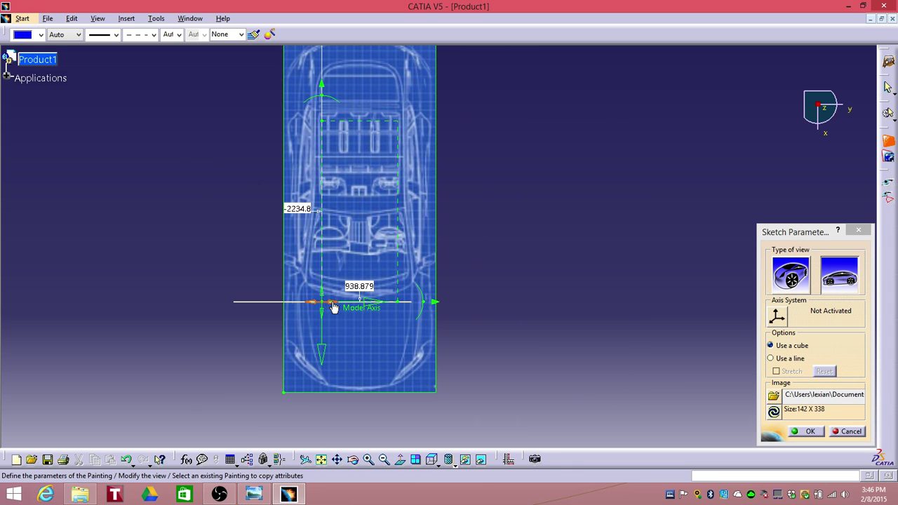
pyautogui.moveTo(330, 308)
pyautogui.mouseDown()
pyautogui.moveTo(376, 309)
pyautogui.moveTo(368, 310)
pyautogui.mouseUp()
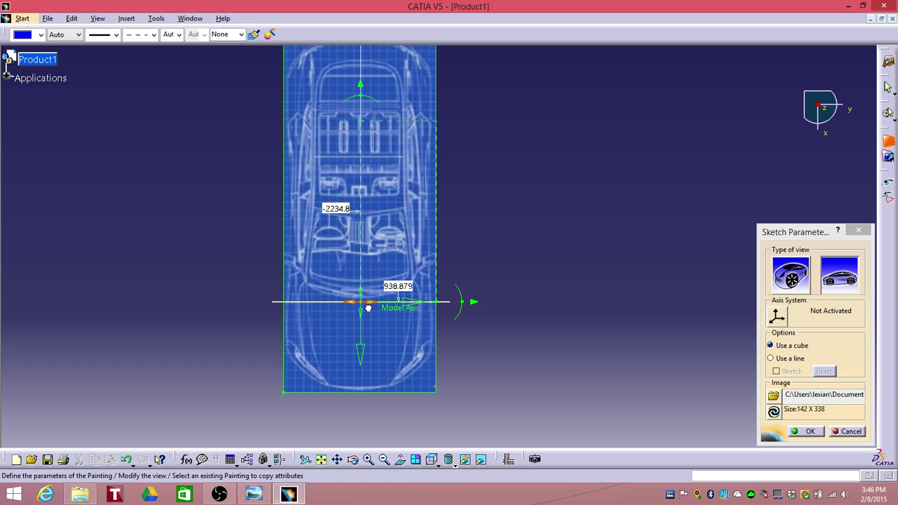
pyautogui.moveTo(346, 211)
pyautogui.mouseDown(button='middle')
pyautogui.moveTo(341, 311)
pyautogui.moveTo(345, 211)
pyautogui.mouseUp(button='middle')
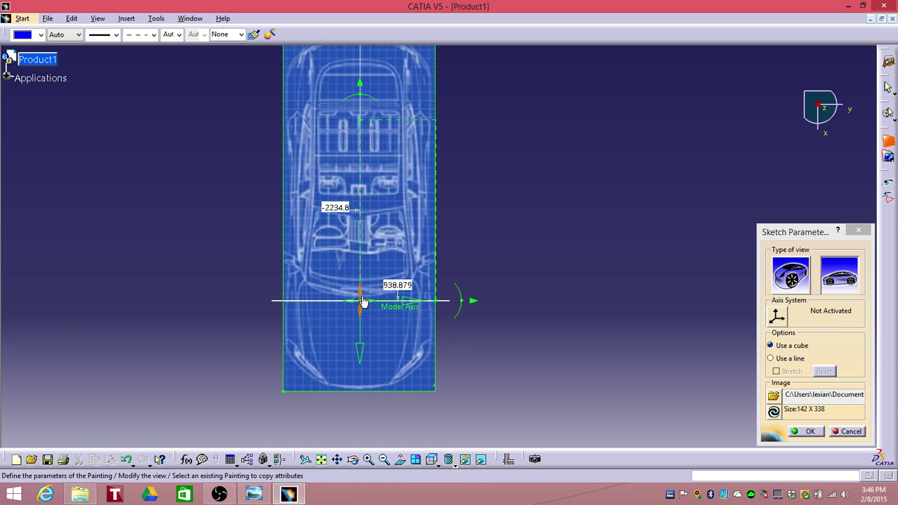
pyautogui.moveTo(361, 292); pyautogui.dragTo(362, 383)
pyautogui.moveTo(335, 255); pyautogui.dragTo(285, 180, button='middle')
pyautogui.keyDown('ctrl'); pyautogui.moveTo(327, 263); pyautogui.dragTo(348, 179, button='middle'); pyautogui.keyUp('ctrl')
pyautogui.moveTo(265, 250); pyautogui.dragTo(378, 201, button='middle')
pyautogui.keyDown('ctrl'); pyautogui.moveTo(293, 273); pyautogui.dragTo(303, 213, button='middle'); pyautogui.keyUp('ctrl')
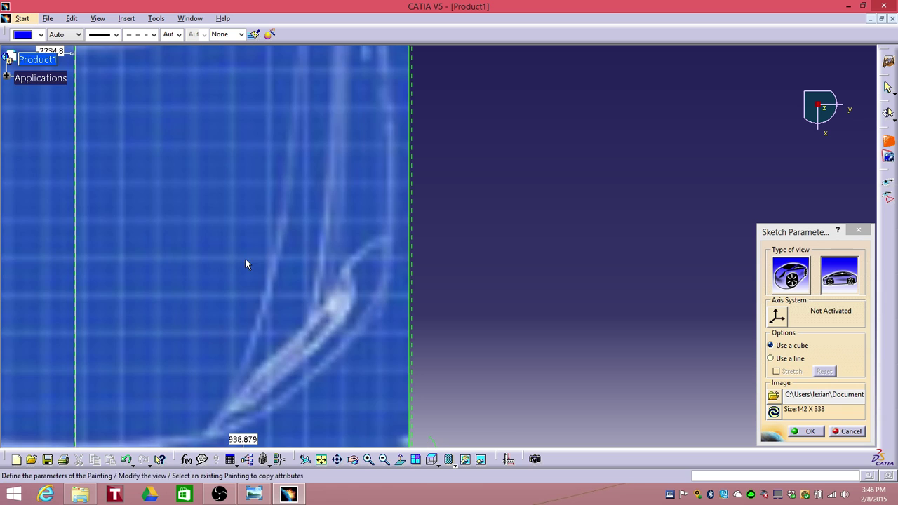
pyautogui.moveTo(243, 262); pyautogui.dragTo(487, 141, button='middle')
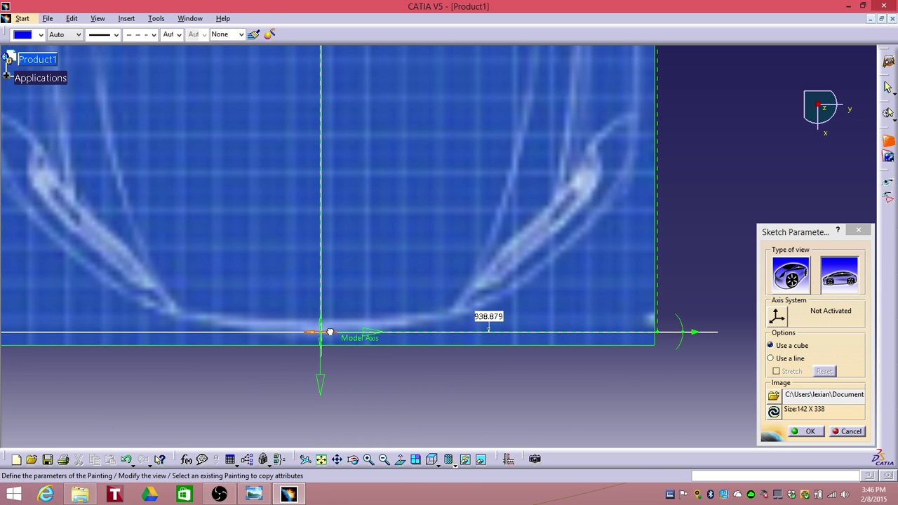
pyautogui.moveTo(330, 332); pyautogui.dragTo(335, 333)
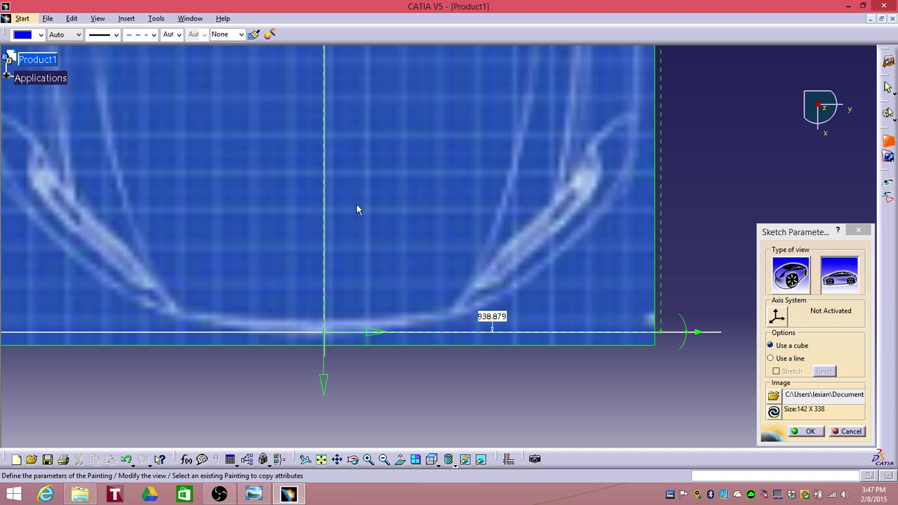
# Step: Stretch the top image's reference box along the centreline to the rear bumper, about 4394 mm long
pyautogui.moveTo(350, 242); pyautogui.dragTo(332, 395, button='middle')
pyautogui.moveTo(346, 300); pyautogui.dragTo(346, 432, button='middle')
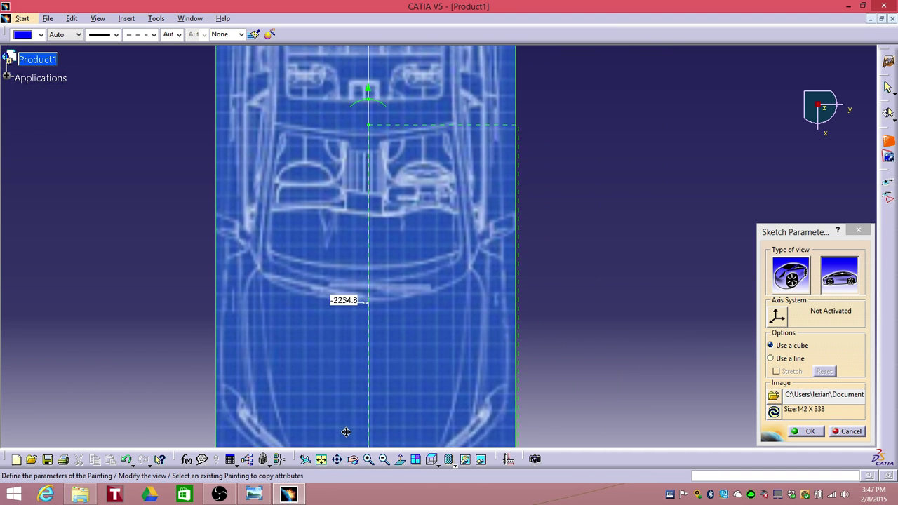
pyautogui.moveTo(392, 259); pyautogui.dragTo(393, 404, button='middle')
pyautogui.moveTo(368, 266); pyautogui.dragTo(370, 144)
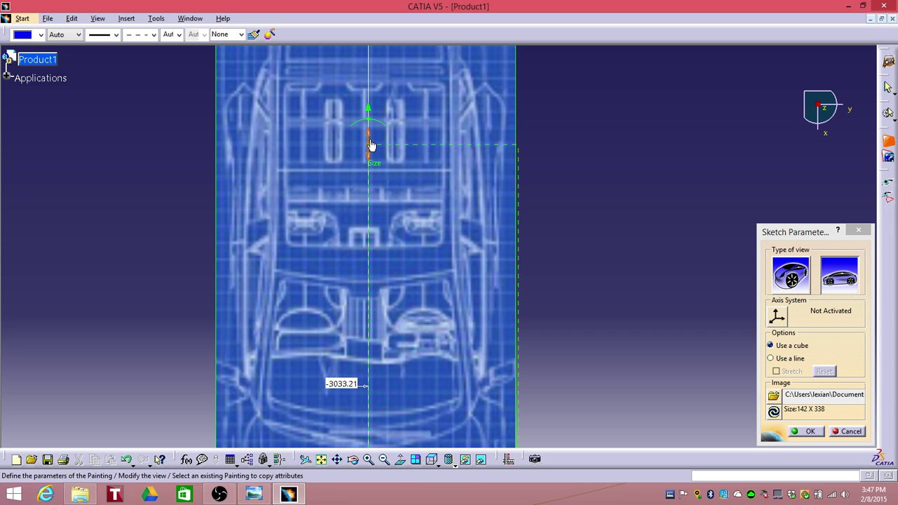
pyautogui.moveTo(421, 242); pyautogui.dragTo(415, 460, button='middle')
pyautogui.moveTo(360, 362); pyautogui.dragTo(372, 141)
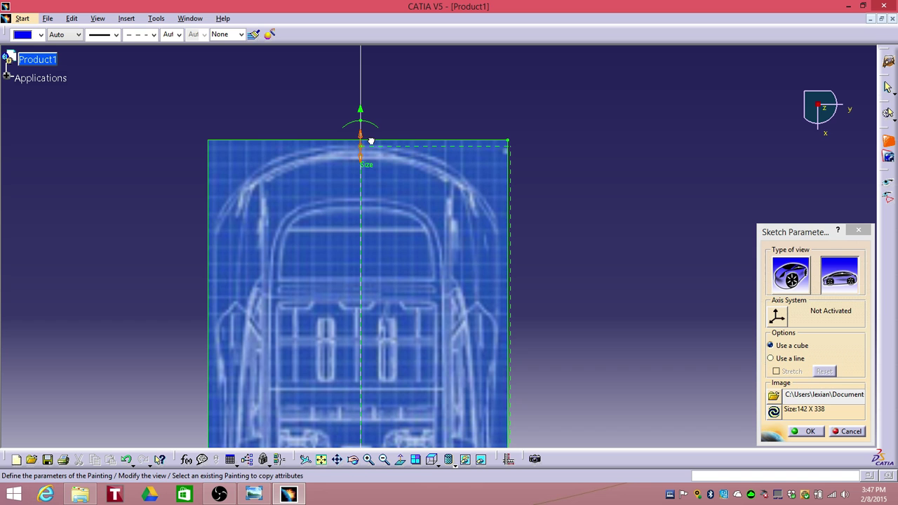
# Step: Paste the copied length of -5111.67 mm as the top image's reference length and accept the sketch parameters
pyautogui.moveTo(476, 266); pyautogui.dragTo(470, 102, button='middle')
pyautogui.moveTo(466, 298); pyautogui.dragTo(467, 68, button='middle')
pyautogui.moveTo(458, 223); pyautogui.dragTo(470, 97, button='middle')
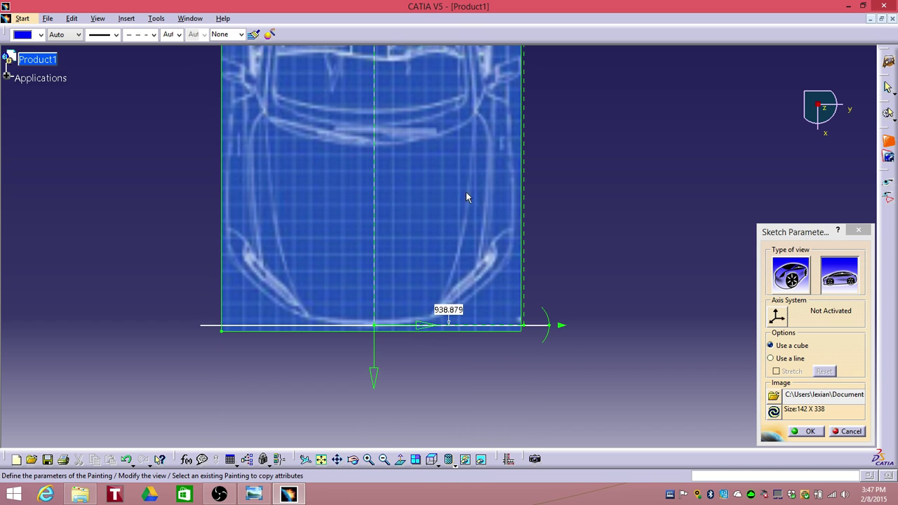
pyautogui.moveTo(423, 240); pyautogui.dragTo(400, 91, button='middle')
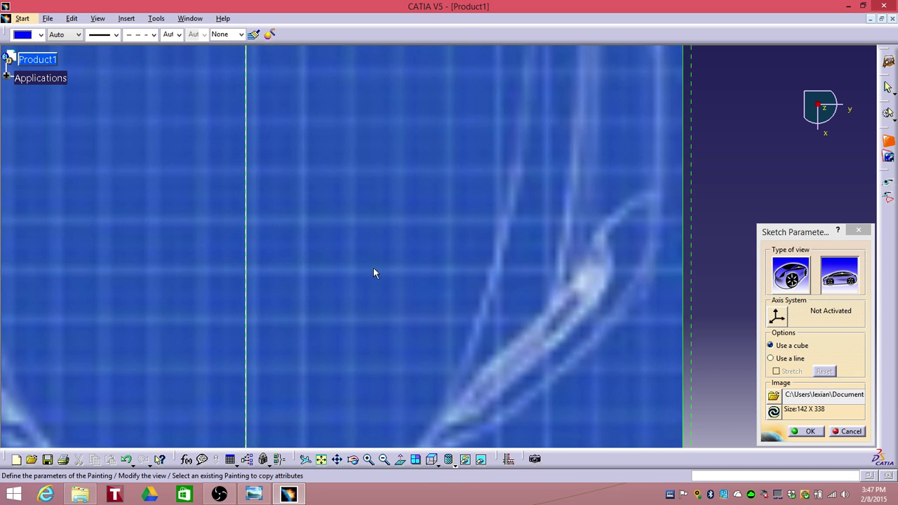
pyautogui.moveTo(374, 272); pyautogui.dragTo(379, 246, button='middle')
pyautogui.moveTo(438, 140); pyautogui.dragTo(444, 271, button='middle')
pyautogui.doubleClick(398, 191)
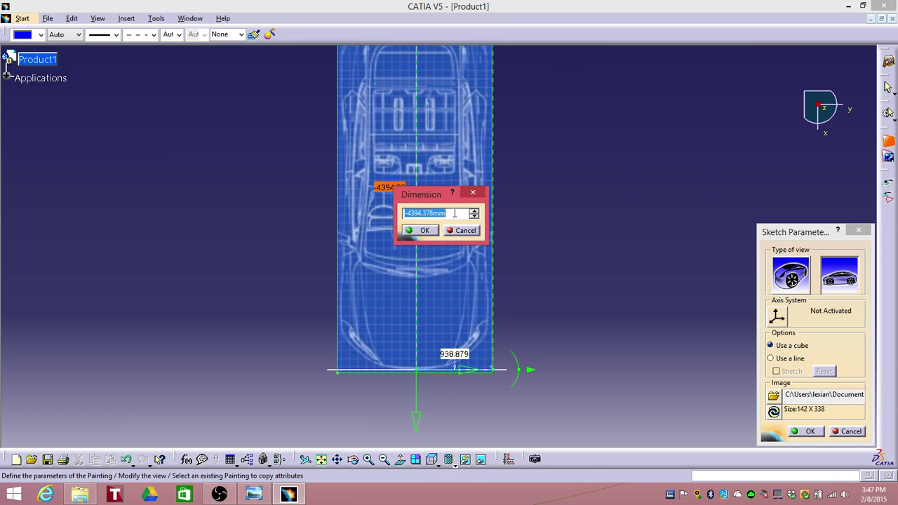
pyautogui.hotkey('ctrl', 'v')
pyautogui.click(428, 236)
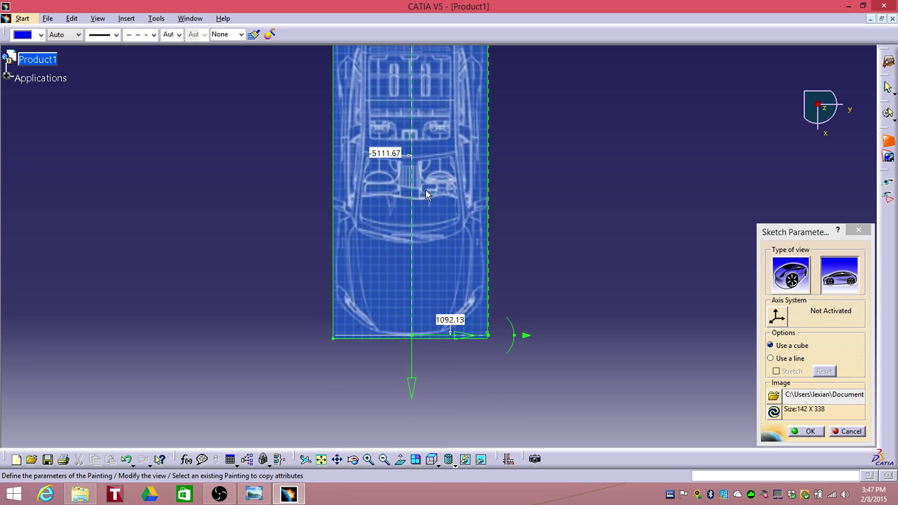
pyautogui.moveTo(396, 176); pyautogui.dragTo(430, 312, button='middle')
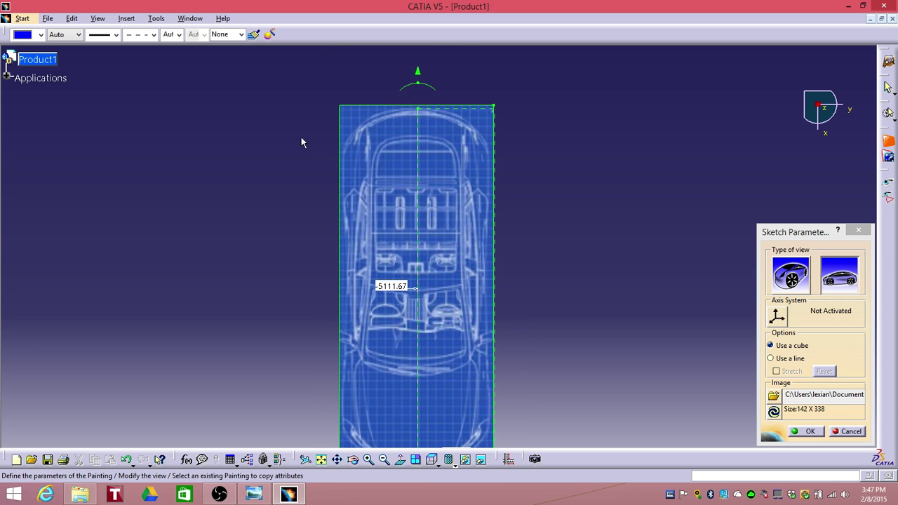
pyautogui.moveTo(414, 278); pyautogui.dragTo(414, 219, button='middle')
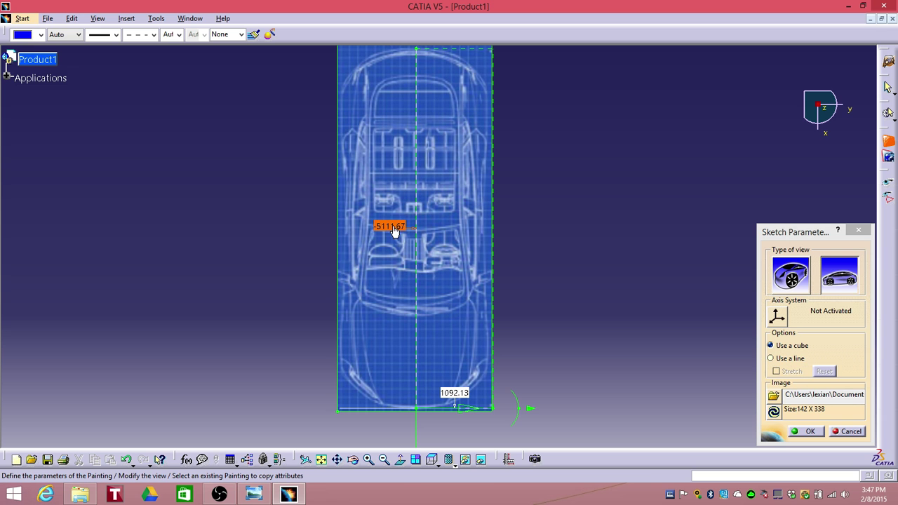
pyautogui.click(805, 432)
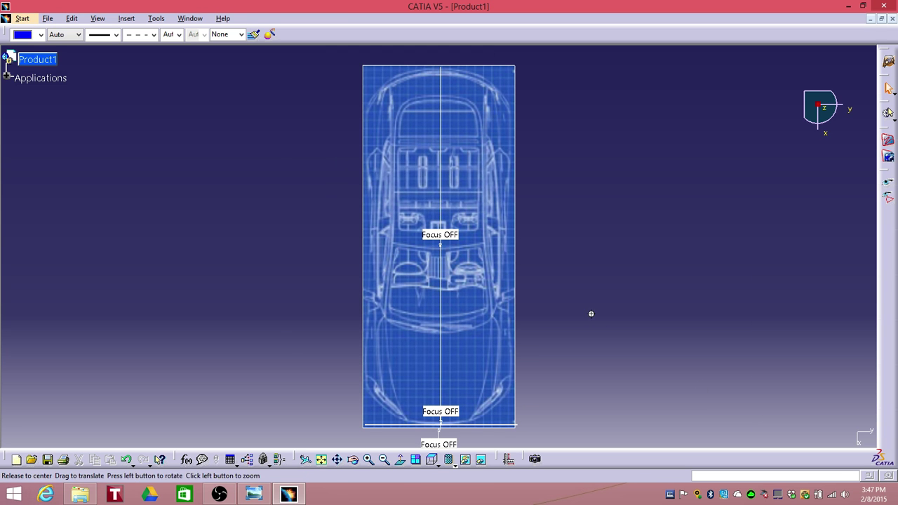
# Step: Check the three images' alignment in 3D, and create a new immersive sketch in the back view from the back image
pyautogui.moveTo(590, 313)
pyautogui.mouseDown(button='middle')
pyautogui.moveTo(427, 263)
pyautogui.moveTo(475, 243)
pyautogui.moveTo(579, 257)
pyautogui.moveTo(557, 227)
pyautogui.moveTo(552, 251)
pyautogui.moveTo(496, 250)
pyautogui.moveTo(507, 345)
pyautogui.moveTo(638, 287)
pyautogui.moveTo(616, 253)
pyautogui.moveTo(596, 280)
pyautogui.mouseUp(button='middle')
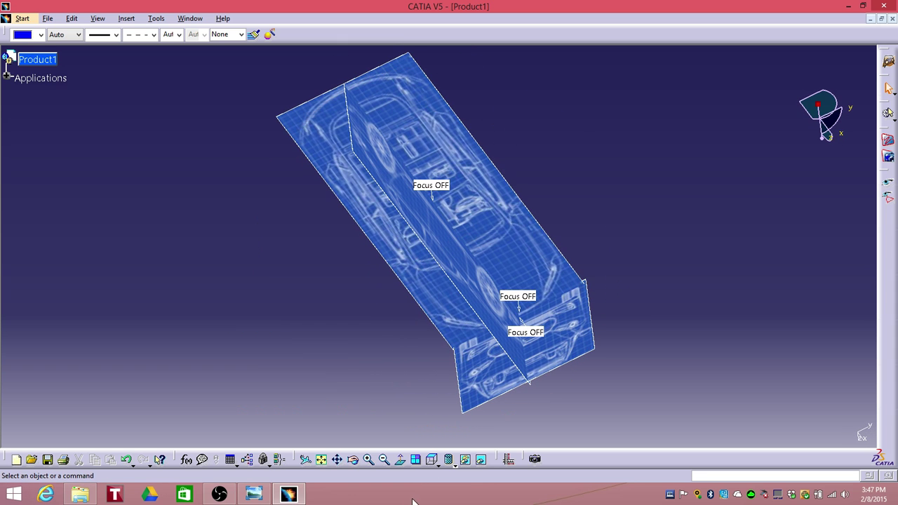
pyautogui.click(448, 460)
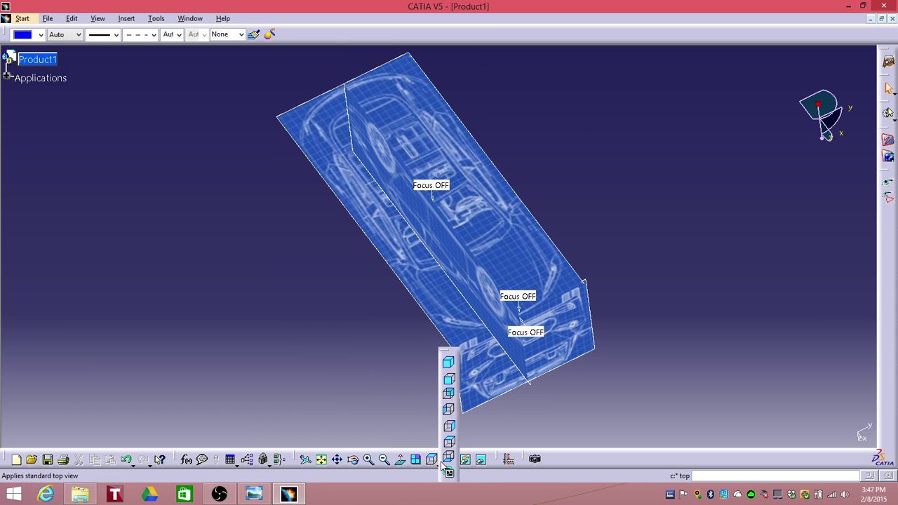
pyautogui.click(449, 401)
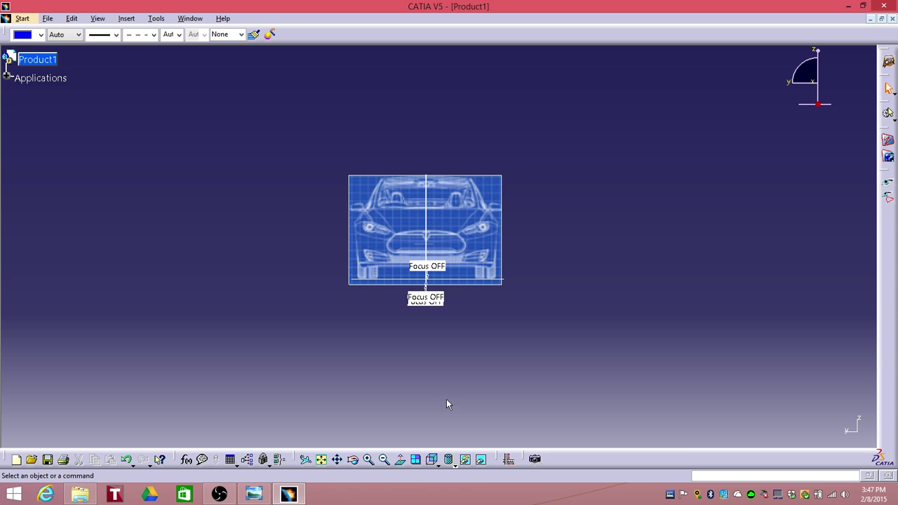
pyautogui.moveTo(459, 325); pyautogui.dragTo(460, 281, button='middle')
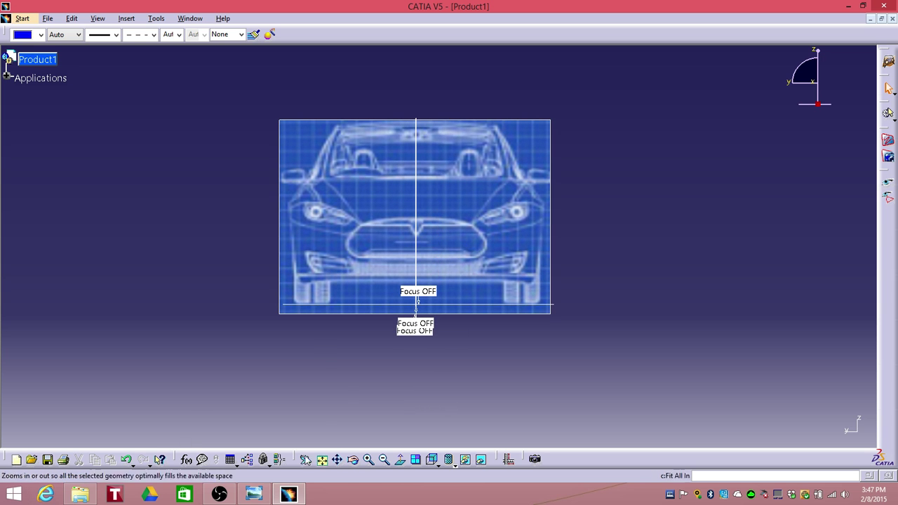
pyautogui.click(887, 143)
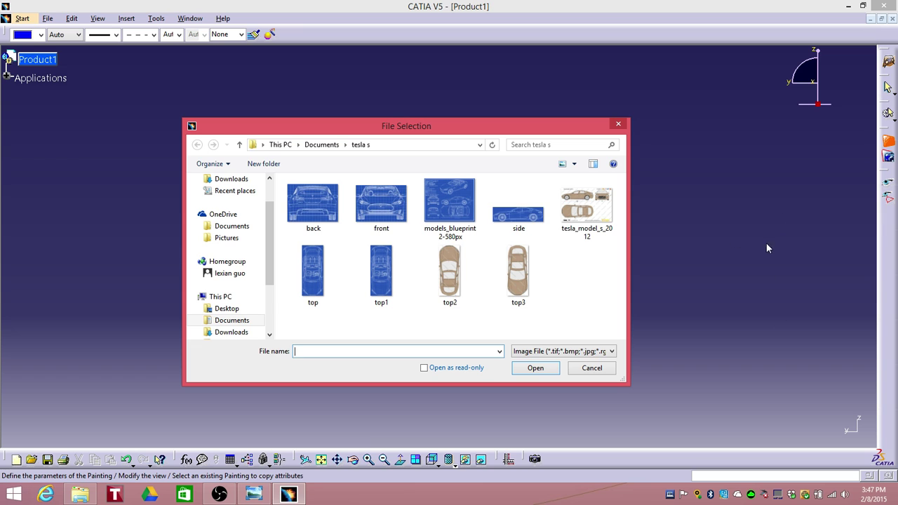
pyautogui.click(315, 210)
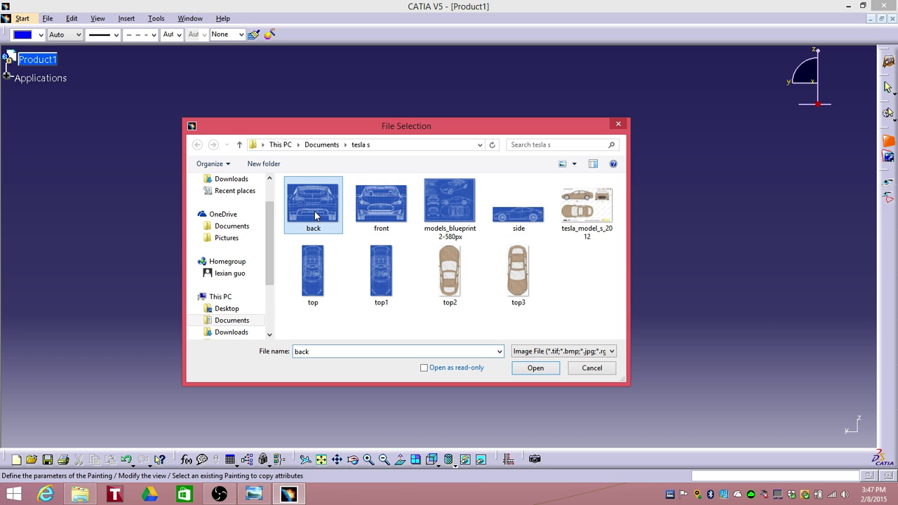
pyautogui.click(535, 368)
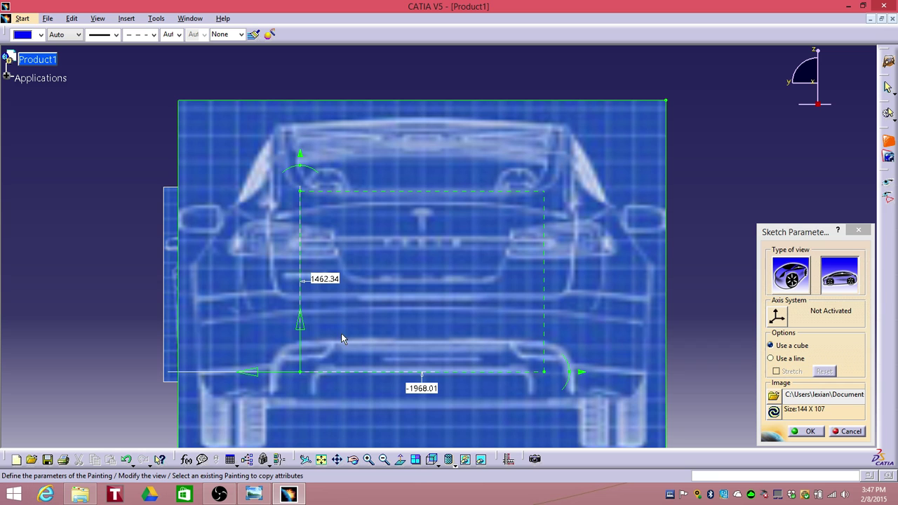
# Step: Move the back image's axis origin onto the car's centreline at ground level under the tyres
pyautogui.moveTo(307, 373)
pyautogui.mouseDown()
pyautogui.moveTo(433, 380)
pyautogui.moveTo(427, 383)
pyautogui.mouseUp()
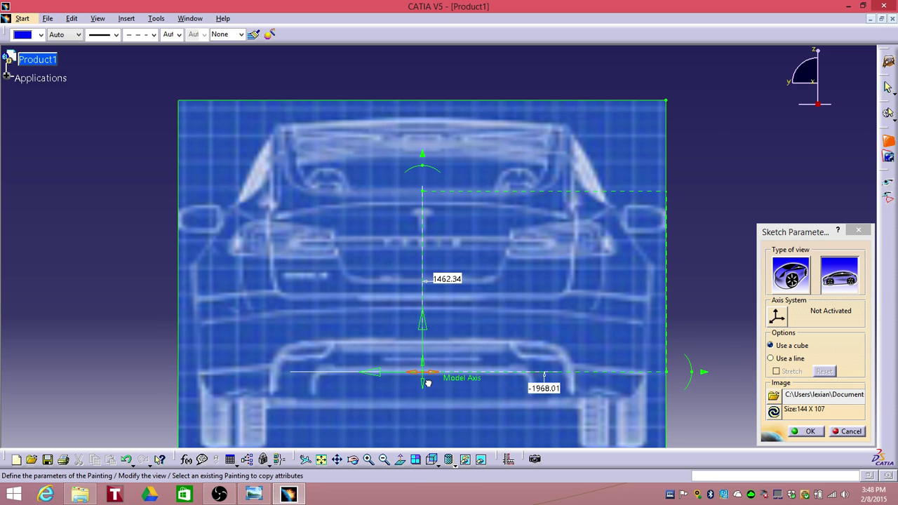
pyautogui.moveTo(539, 315); pyautogui.dragTo(483, 235, button='middle')
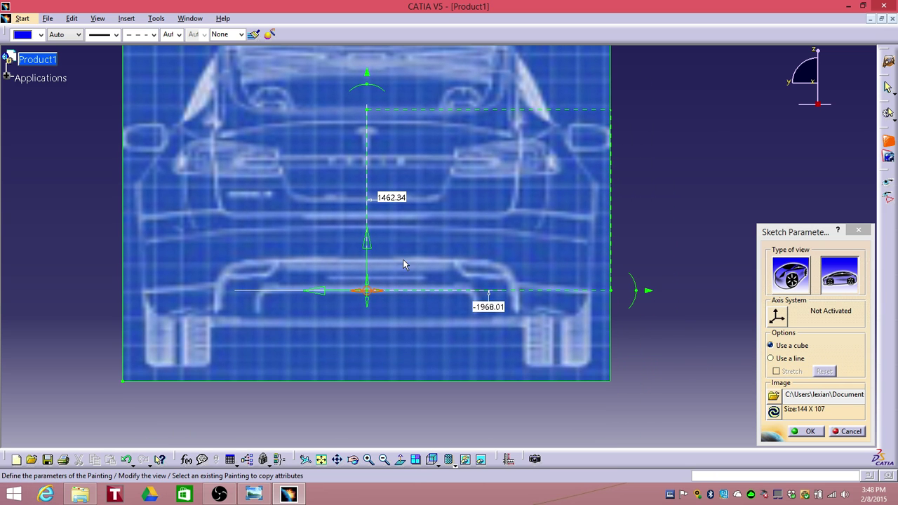
pyautogui.moveTo(370, 307); pyautogui.dragTo(370, 377)
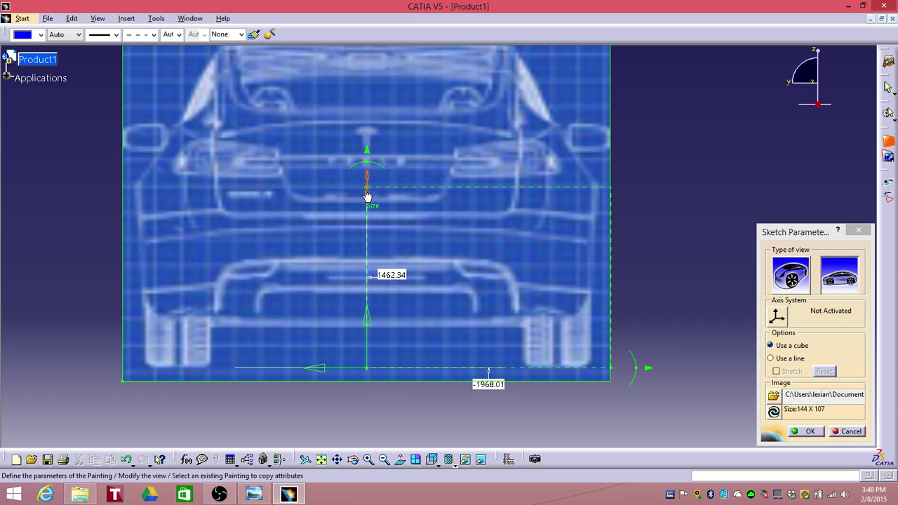
# Step: Stretch the back image's reference box vertically up to the car's roof, about 2691 mm high
pyautogui.moveTo(367, 186); pyautogui.dragTo(368, 124)
pyautogui.moveTo(448, 250); pyautogui.dragTo(446, 420, button='middle')
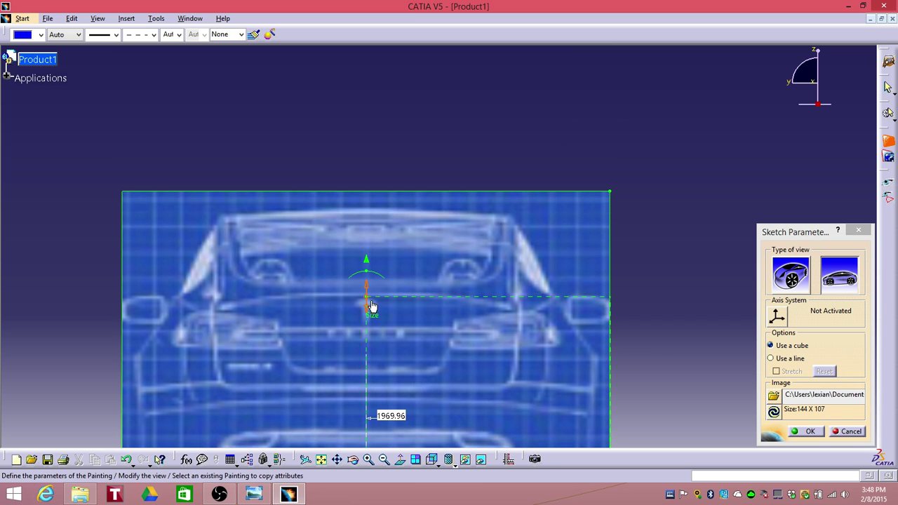
pyautogui.moveTo(369, 288); pyautogui.dragTo(379, 199)
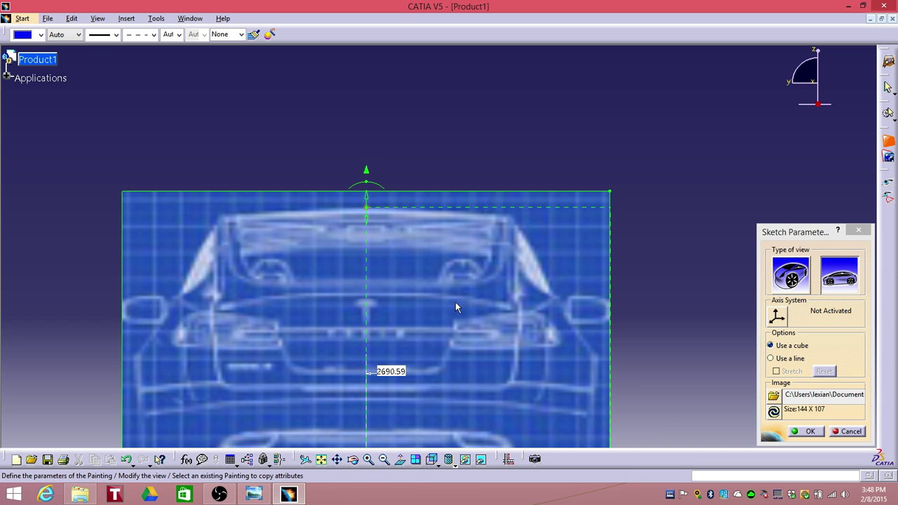
pyautogui.moveTo(455, 303); pyautogui.dragTo(478, 183, button='middle')
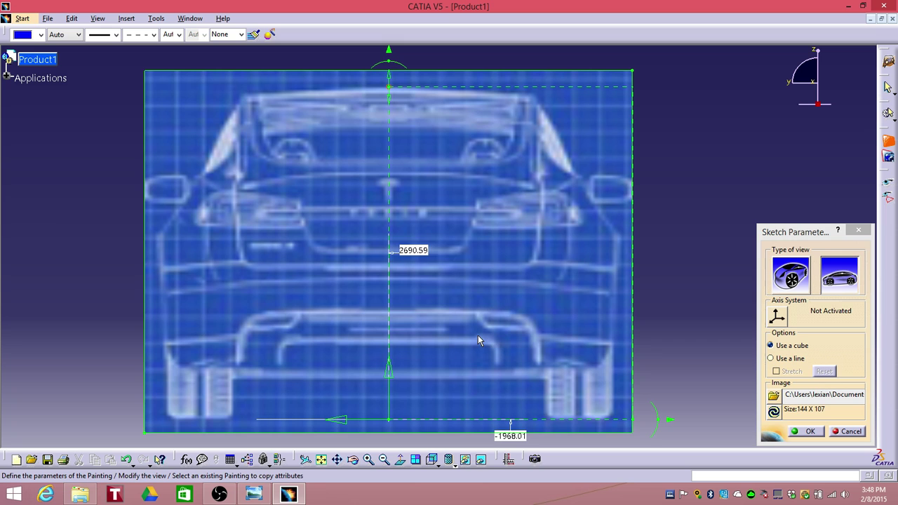
# Step: Set the back image's reference height to 1485 mm and accept the sketch parameters
pyautogui.doubleClick(412, 251)
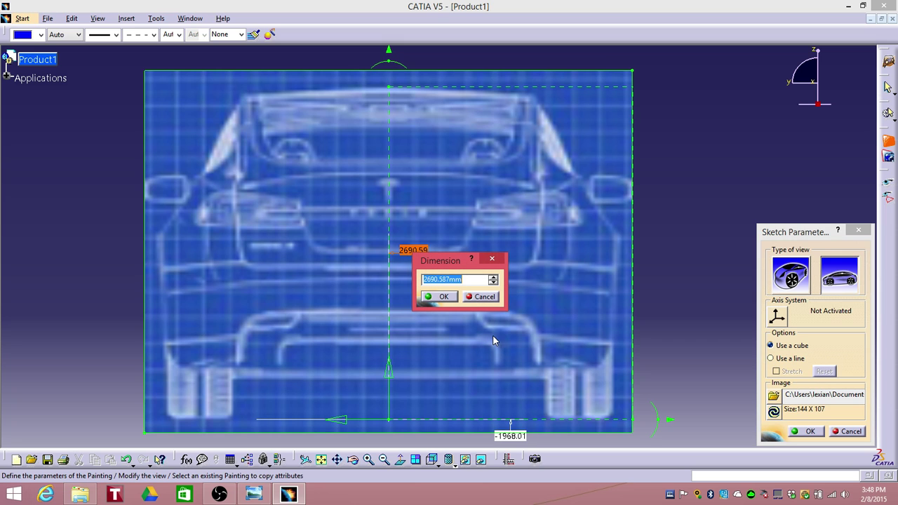
pyautogui.write('1485')
pyautogui.click(448, 297)
pyautogui.moveTo(488, 300); pyautogui.dragTo(545, 255, button='middle')
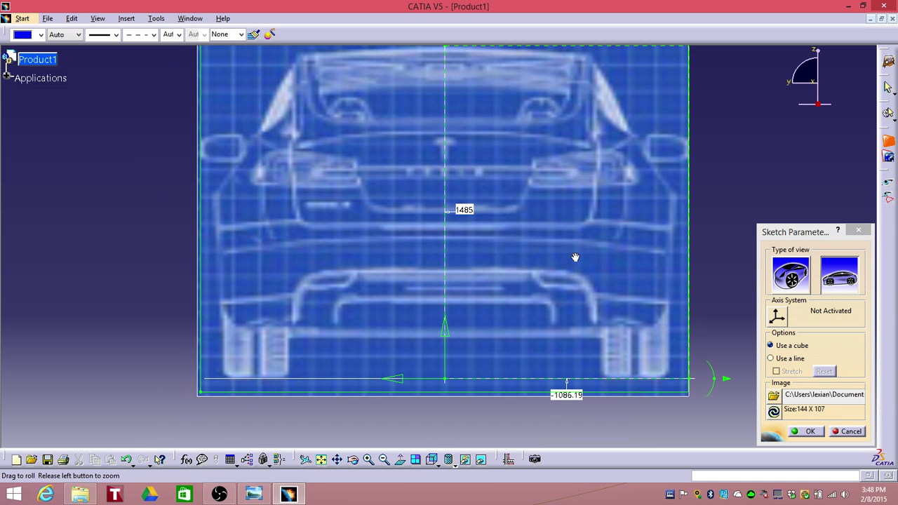
pyautogui.click(816, 436)
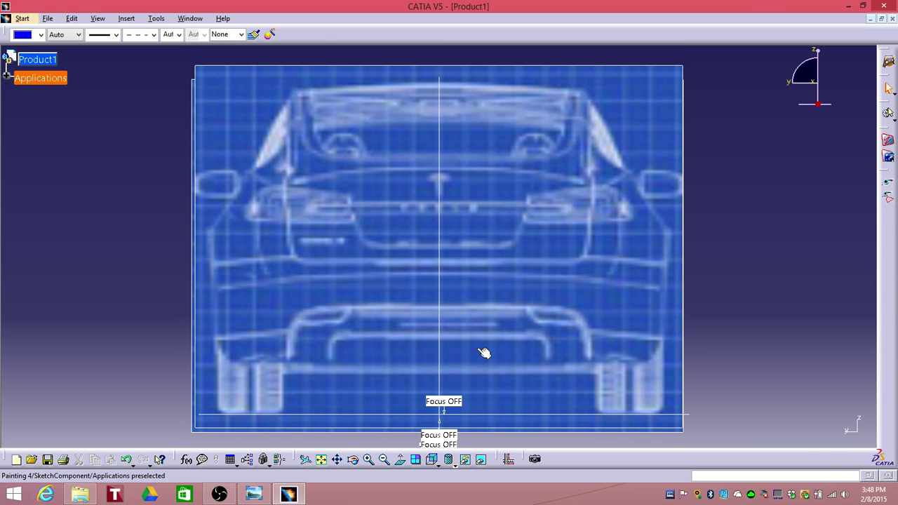
# Step: Expand the Painting Gallery and move Painting 4, the back image, along the car's length to just behind the rear bumper
pyautogui.moveTo(481, 353)
pyautogui.mouseDown(button='middle')
pyautogui.moveTo(611, 348)
pyautogui.moveTo(571, 344)
pyautogui.moveTo(555, 393)
pyautogui.moveTo(455, 337)
pyautogui.moveTo(456, 359)
pyautogui.moveTo(495, 317)
pyautogui.moveTo(365, 257)
pyautogui.mouseUp(button='middle')
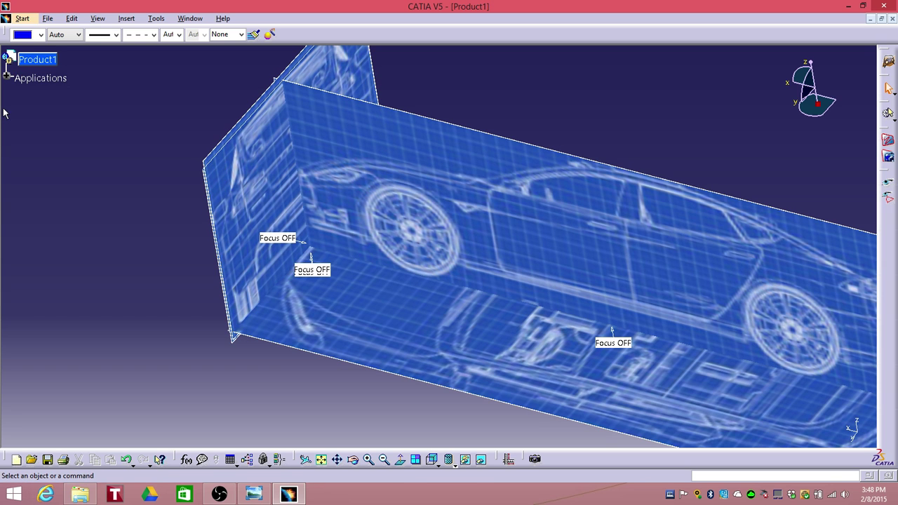
pyautogui.click(7, 76)
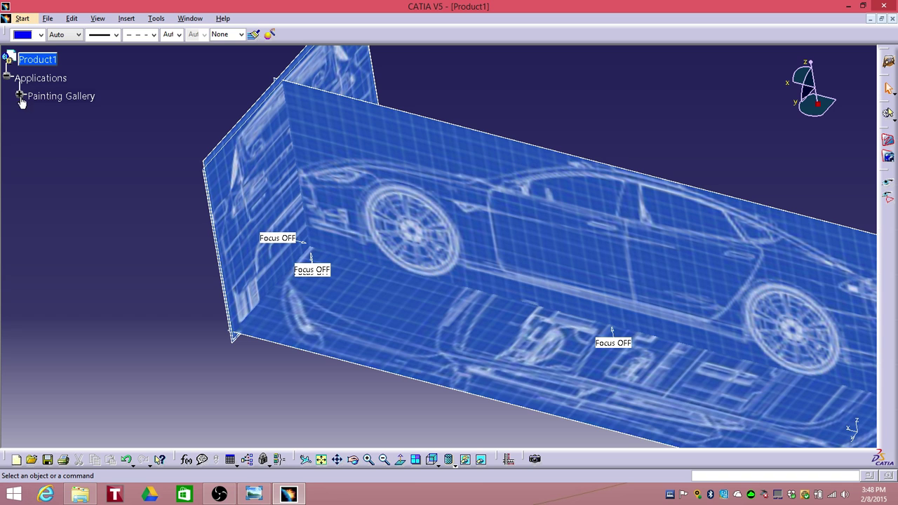
pyautogui.click(20, 98)
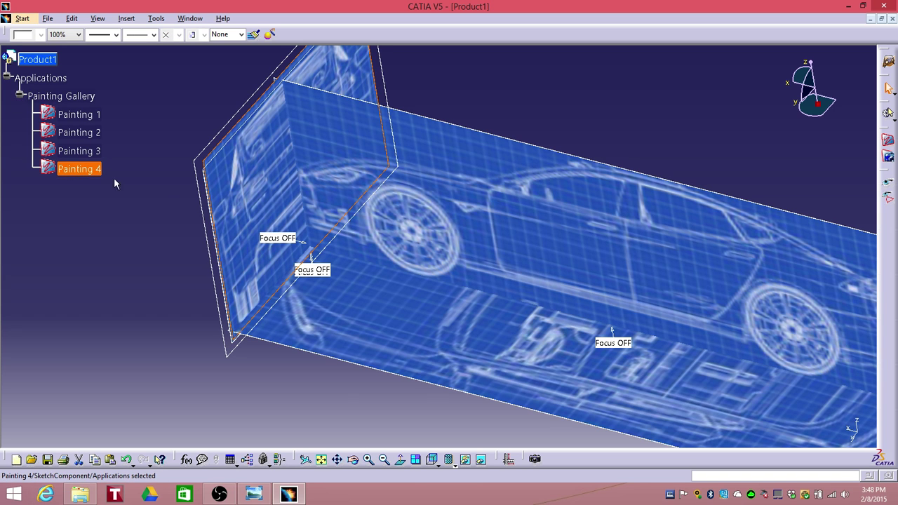
pyautogui.moveTo(147, 223); pyautogui.dragTo(179, 257, button='middle')
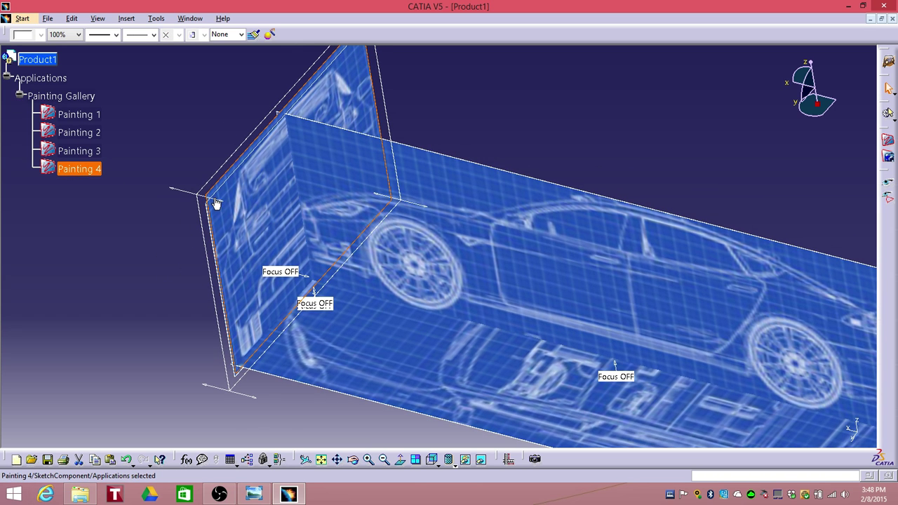
pyautogui.moveTo(213, 204)
pyautogui.mouseDown()
pyautogui.moveTo(525, 315)
pyautogui.moveTo(607, 332)
pyautogui.mouseUp()
pyautogui.moveTo(435, 294); pyautogui.dragTo(199, 226, button='middle')
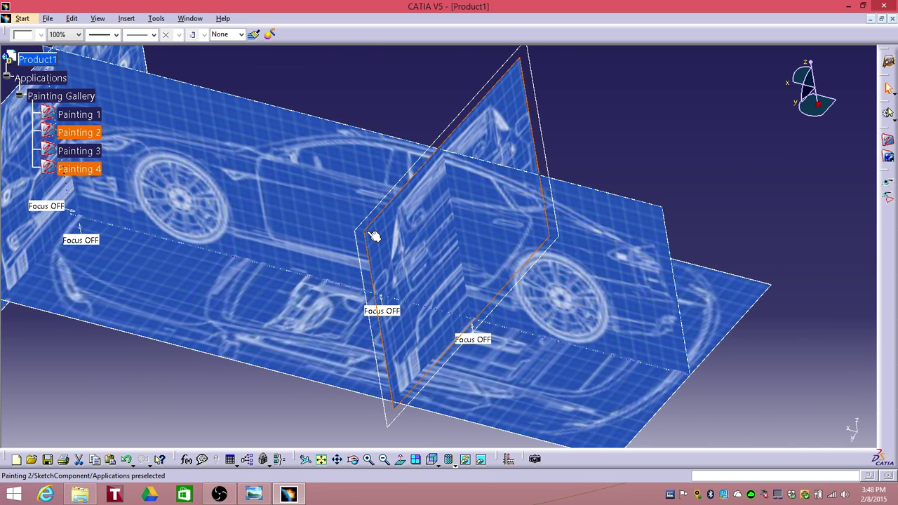
pyautogui.moveTo(357, 235); pyautogui.dragTo(588, 308)
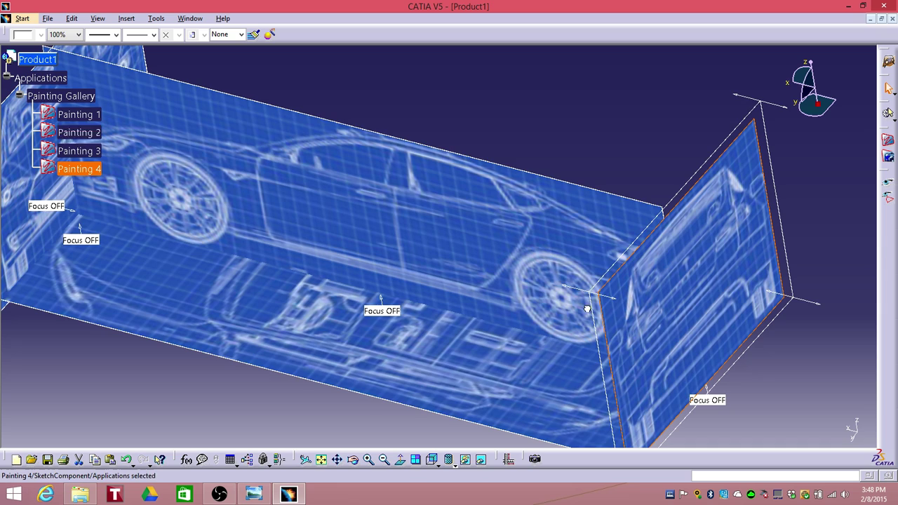
pyautogui.moveTo(445, 265)
pyautogui.mouseDown(button='middle')
pyautogui.moveTo(525, 248)
pyautogui.moveTo(547, 207)
pyautogui.moveTo(455, 234)
pyautogui.mouseUp(button='middle')
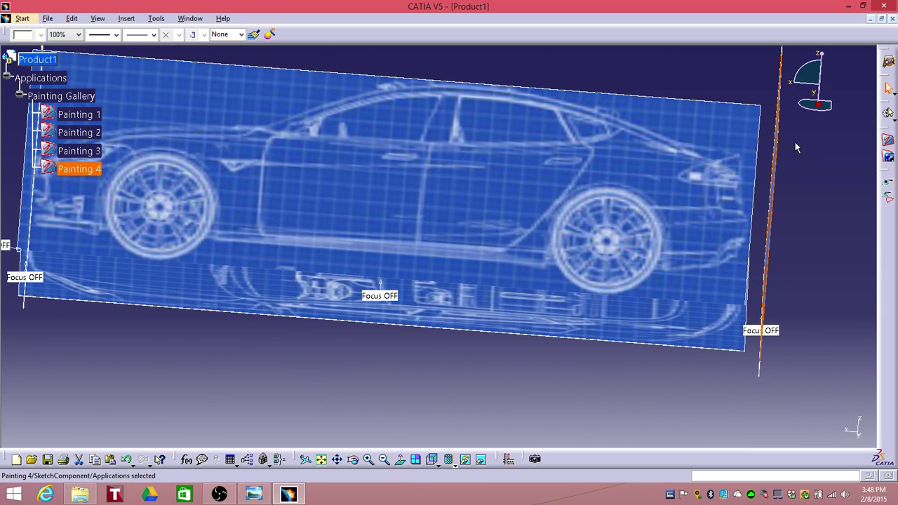
pyautogui.moveTo(775, 143); pyautogui.dragTo(777, 143)
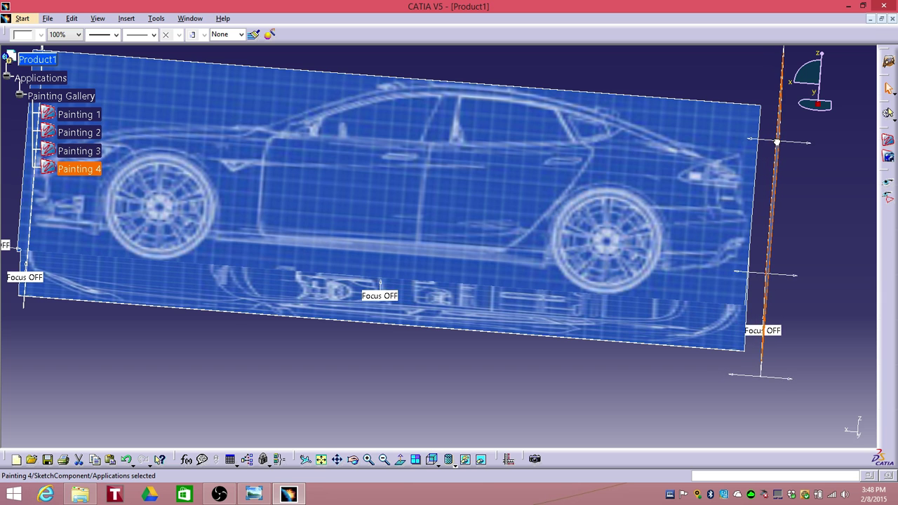
# Step: Deselect the back image and examine the arrangement of all four images in 3D and in the standard right view
pyautogui.moveTo(716, 167)
pyautogui.mouseDown(button='middle')
pyautogui.moveTo(696, 171)
pyautogui.moveTo(764, 178)
pyautogui.moveTo(605, 192)
pyautogui.mouseUp(button='middle')
pyautogui.click(638, 371)
pyautogui.moveTo(671, 325)
pyautogui.mouseDown(button='middle')
pyautogui.moveTo(533, 297)
pyautogui.moveTo(641, 301)
pyautogui.moveTo(730, 251)
pyautogui.moveTo(652, 297)
pyautogui.moveTo(597, 267)
pyautogui.moveTo(513, 266)
pyautogui.moveTo(481, 280)
pyautogui.moveTo(316, 278)
pyautogui.moveTo(494, 278)
pyautogui.mouseUp(button='middle')
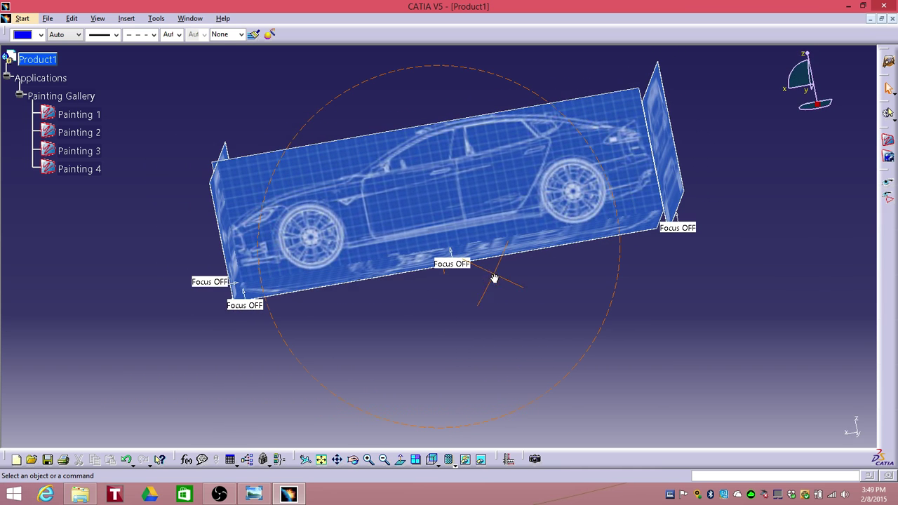
pyautogui.click(432, 462)
pyautogui.click(446, 428)
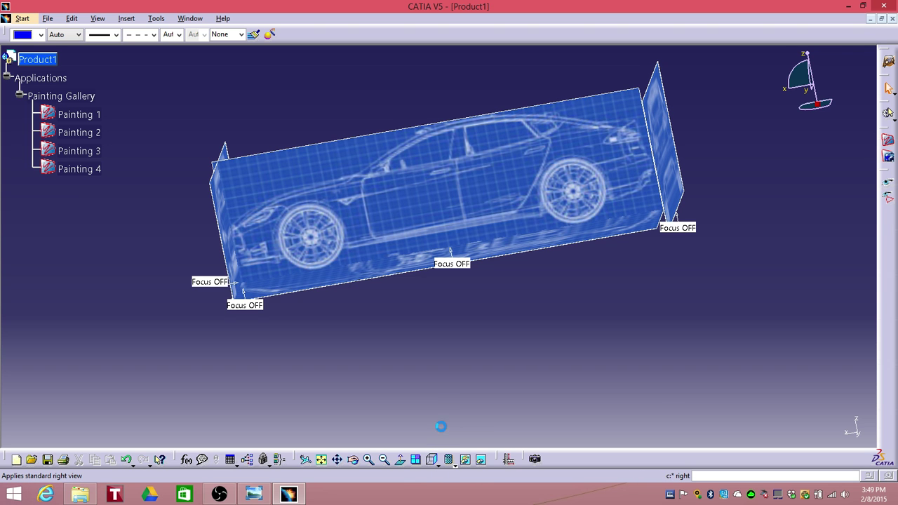
pyautogui.moveTo(421, 370)
pyautogui.mouseDown(button='middle')
pyautogui.moveTo(407, 389)
pyautogui.moveTo(418, 315)
pyautogui.mouseUp(button='middle')
pyautogui.moveTo(405, 353); pyautogui.dragTo(453, 299, button='middle')
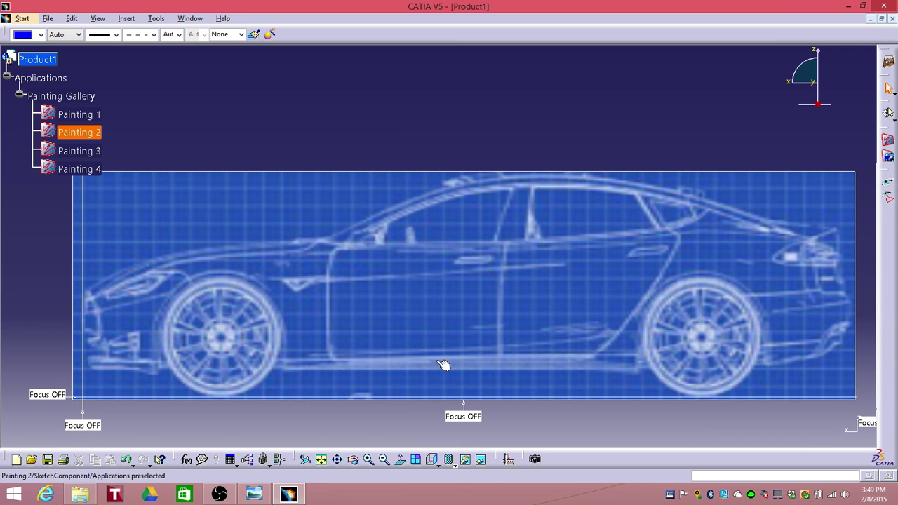
pyautogui.moveTo(468, 216)
pyautogui.mouseDown(button='middle')
pyautogui.moveTo(477, 227)
pyautogui.moveTo(391, 224)
pyautogui.moveTo(581, 208)
pyautogui.moveTo(590, 220)
pyautogui.moveTo(603, 210)
pyautogui.moveTo(582, 210)
pyautogui.moveTo(487, 258)
pyautogui.moveTo(526, 240)
pyautogui.mouseUp(button='middle')
pyautogui.click(278, 93)
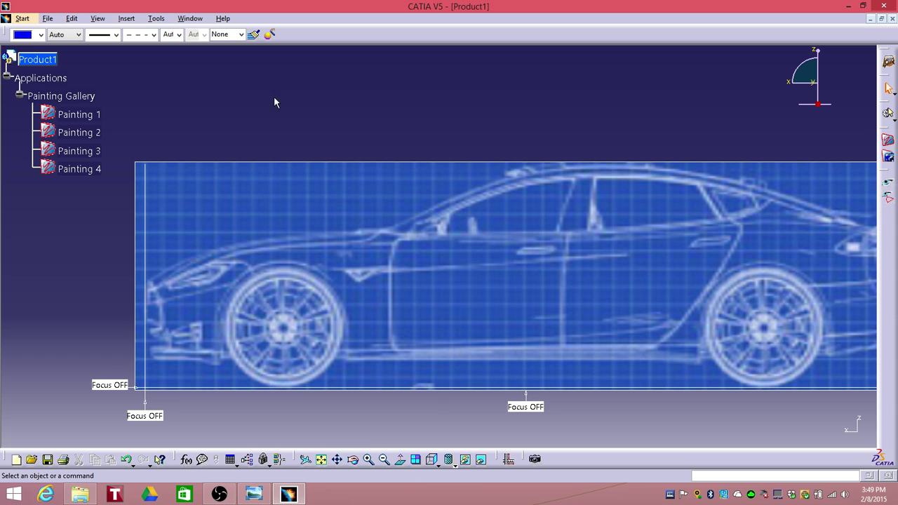
# Step: Insert a new part into Product1 and activate its PartBody for editing
pyautogui.click(127, 19)
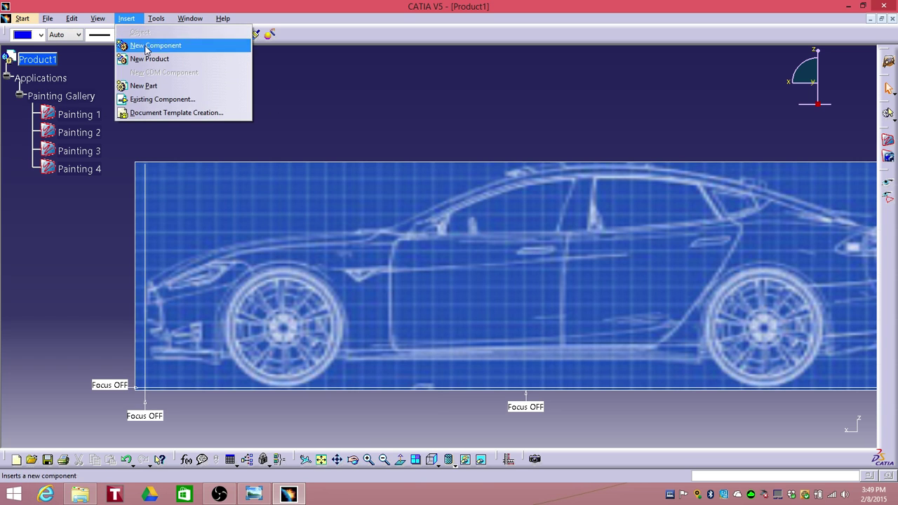
pyautogui.click(144, 85)
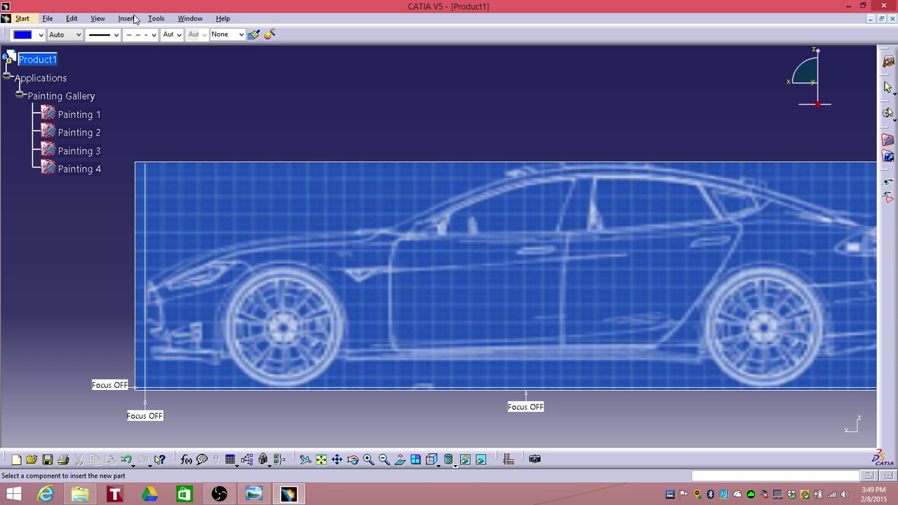
pyautogui.click(37, 62)
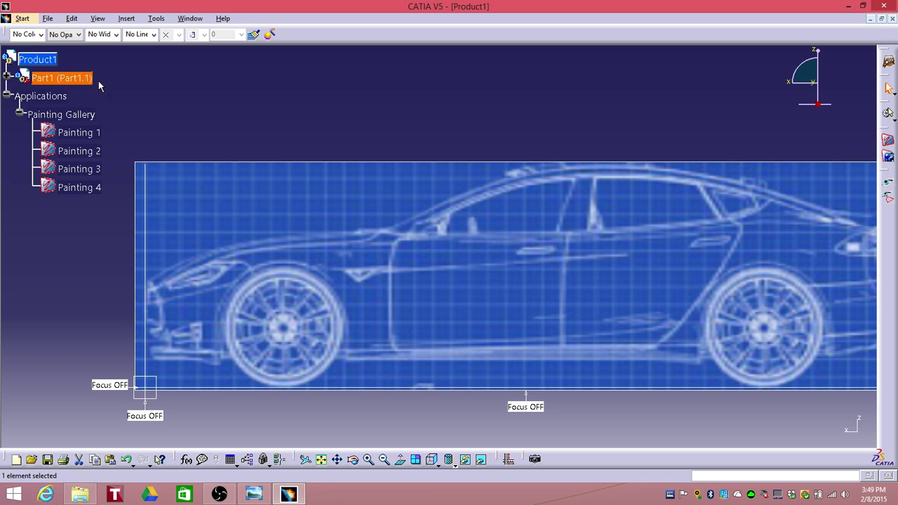
pyautogui.click(7, 77)
pyautogui.click(20, 96)
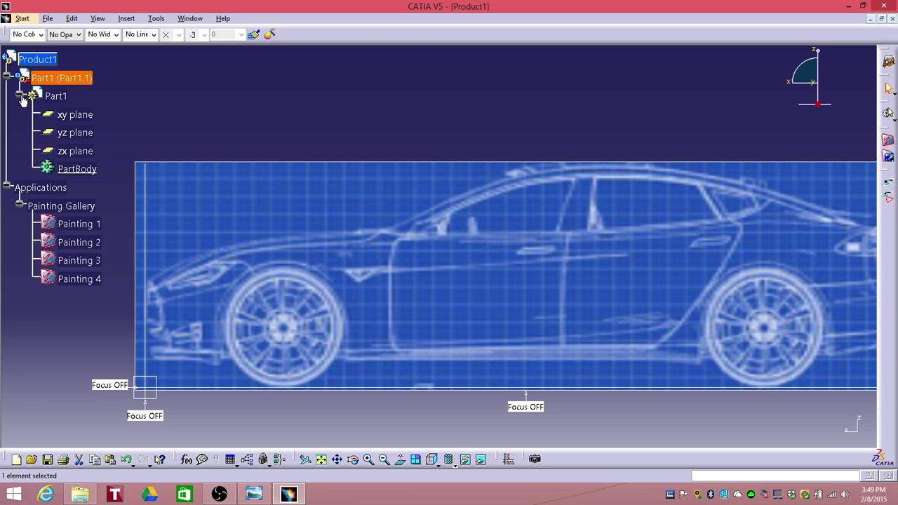
pyautogui.doubleClick(80, 172)
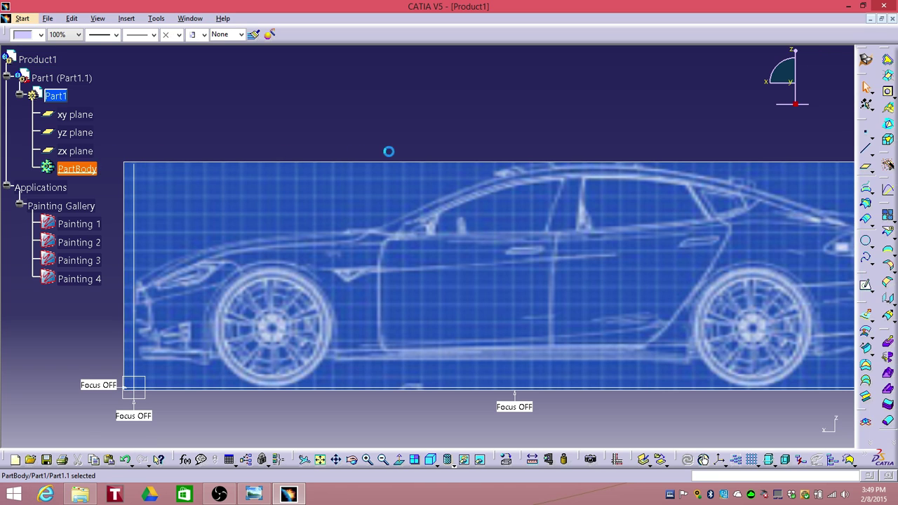
# Step: Choose the Generative Shape Design workbench for the new part
pyautogui.moveTo(427, 160); pyautogui.dragTo(514, 165, button='middle')
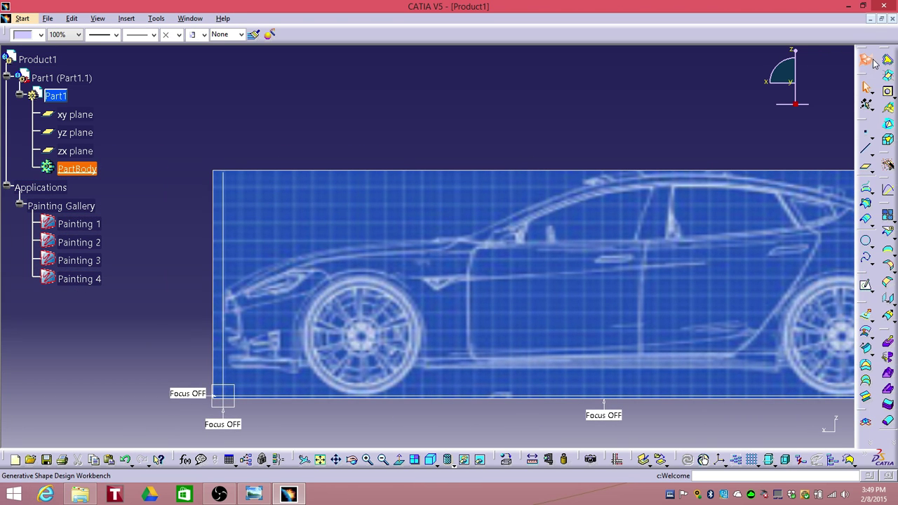
pyautogui.click(23, 18)
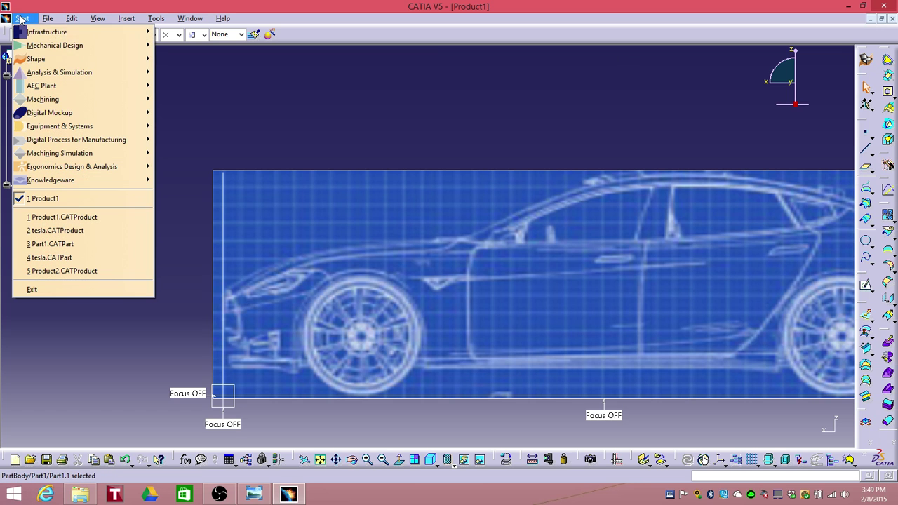
pyautogui.moveTo(42, 59)
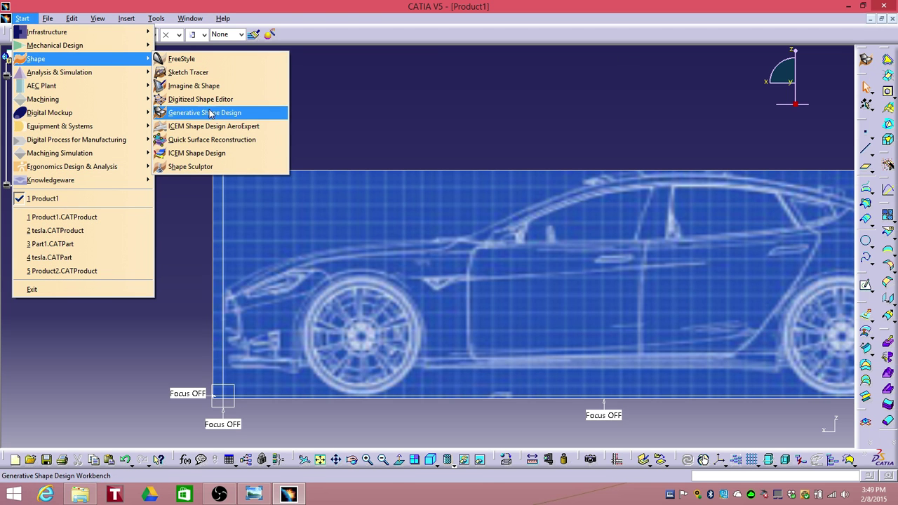
pyautogui.click(240, 119)
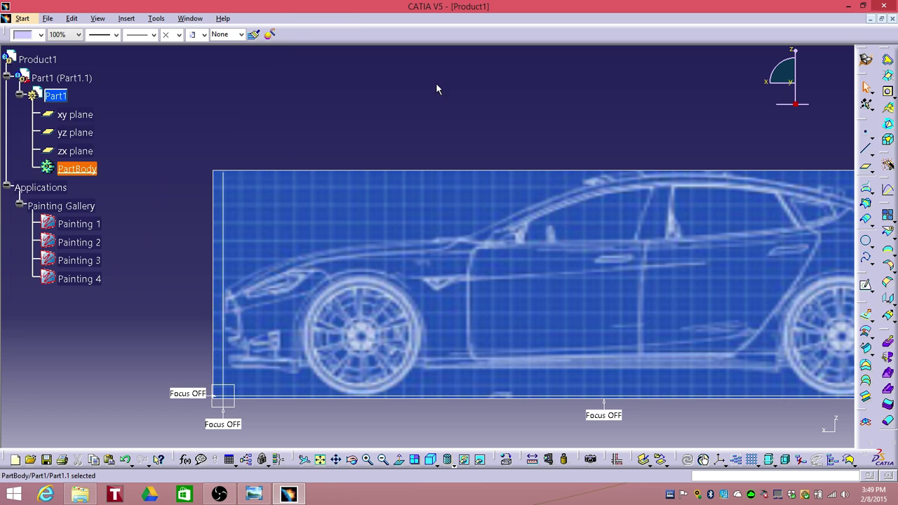
# Step: Create an on-plane point on the zx plane at the front edge of the roof, at about H 2514 mm, V 1427 mm
pyautogui.moveTo(429, 174)
pyautogui.mouseDown(button='middle')
pyautogui.moveTo(308, 172)
pyautogui.moveTo(409, 145)
pyautogui.moveTo(407, 174)
pyautogui.moveTo(347, 159)
pyautogui.mouseUp(button='middle')
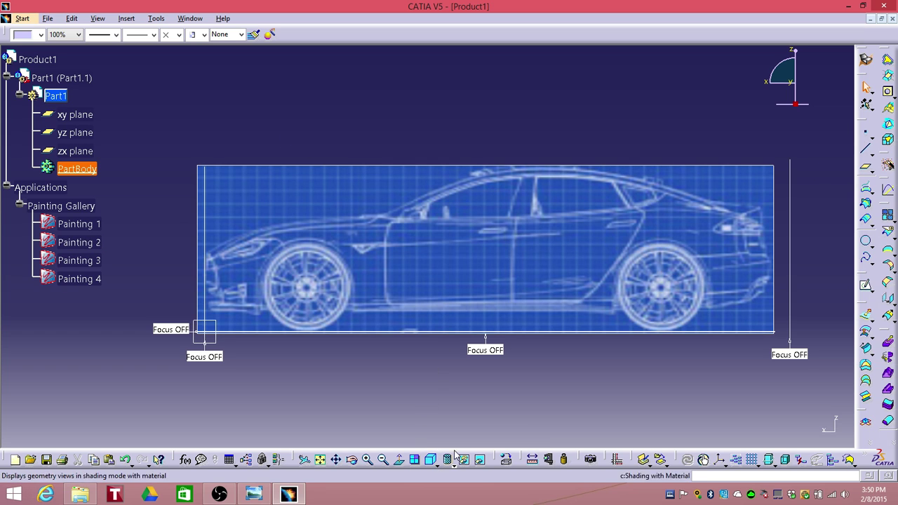
pyautogui.click(868, 139)
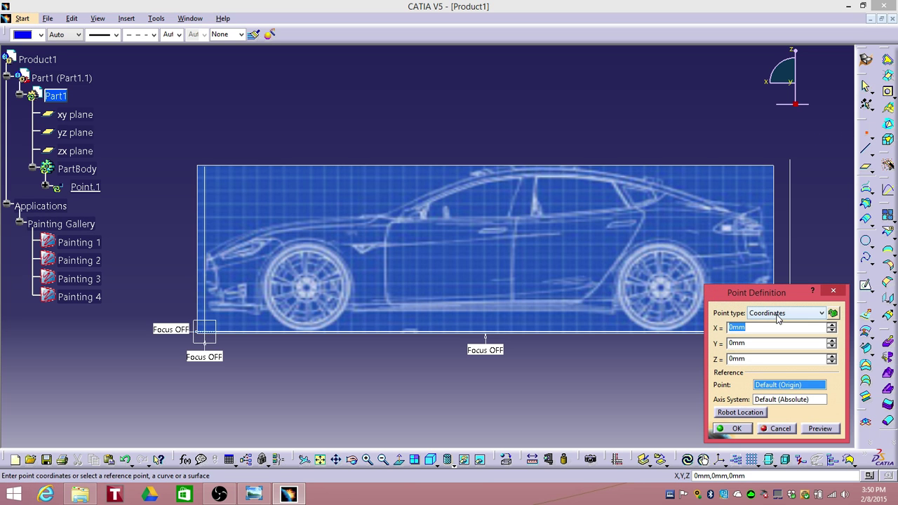
pyautogui.click(803, 316)
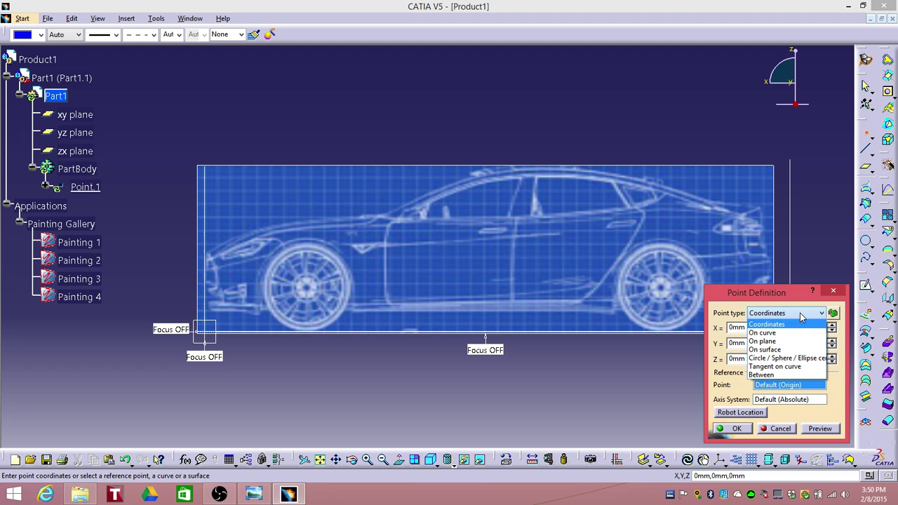
pyautogui.click(773, 343)
pyautogui.click(76, 151)
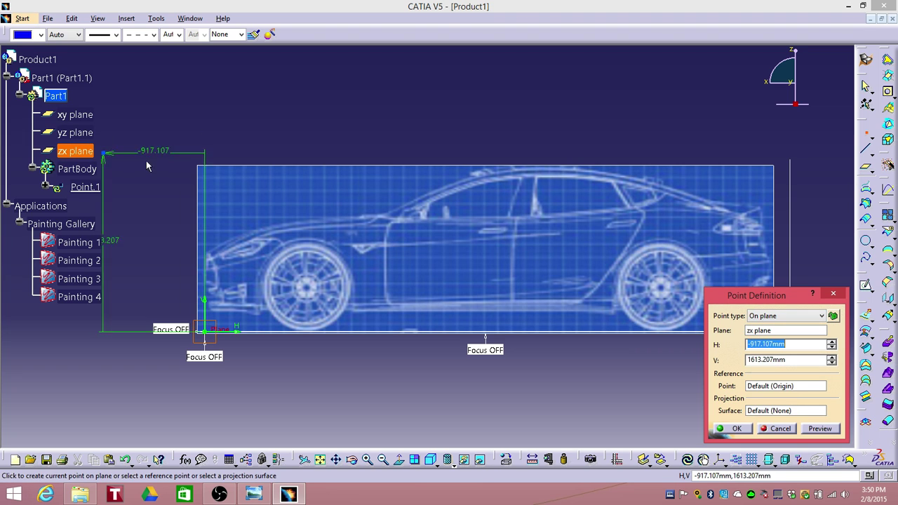
pyautogui.moveTo(463, 189)
pyautogui.keyDown('ctrl'); pyautogui.mouseDown(button='middle')
pyautogui.moveTo(467, 148)
pyautogui.moveTo(375, 184)
pyautogui.moveTo(426, 185)
pyautogui.moveTo(495, 151)
pyautogui.moveTo(535, 153)
pyautogui.moveTo(279, 214)
pyautogui.moveTo(108, 186)
pyautogui.moveTo(539, 258)
pyautogui.moveTo(541, 241)
pyautogui.moveTo(485, 233)
pyautogui.mouseUp(button='middle'); pyautogui.keyUp('ctrl')
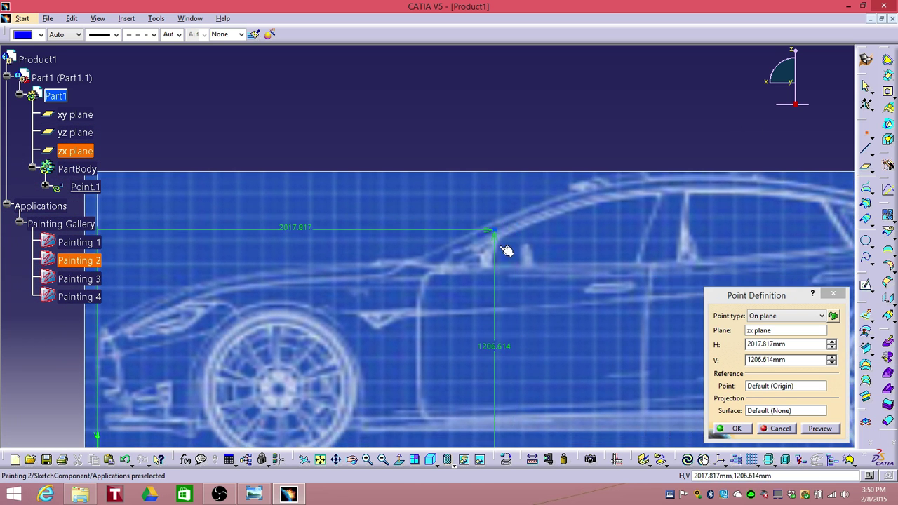
pyautogui.moveTo(580, 212); pyautogui.dragTo(457, 233, button='middle')
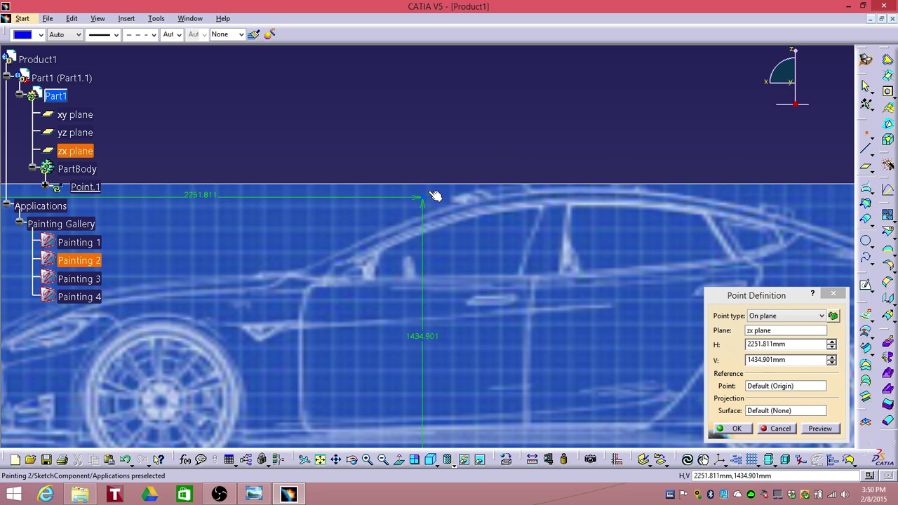
pyautogui.moveTo(473, 223); pyautogui.dragTo(411, 215, button='middle')
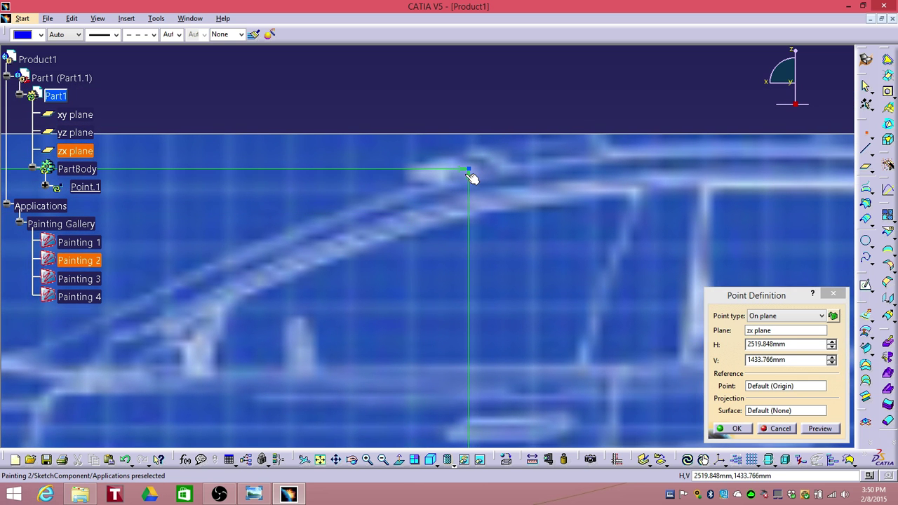
pyautogui.press('Return')
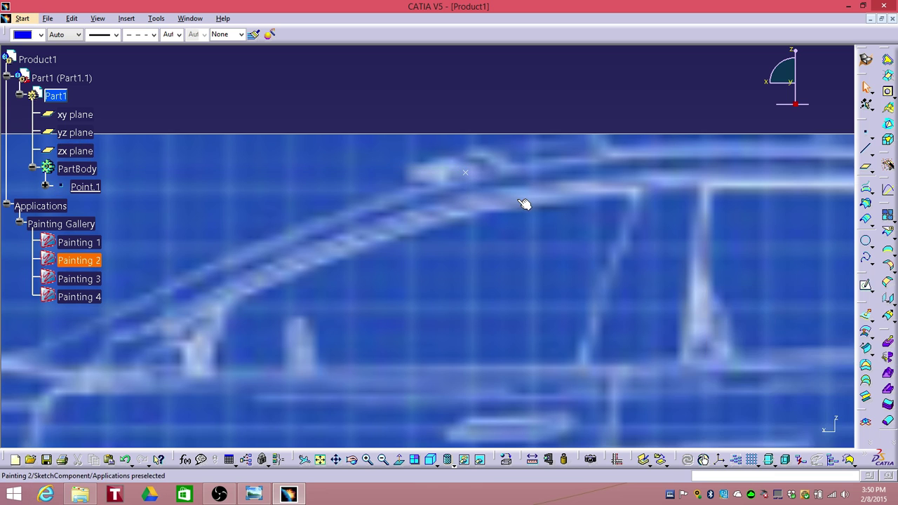
# Step: Examine the roof point against the blueprint images in the standard top view, from an angle and in the front view
pyautogui.moveTo(525, 203)
pyautogui.mouseDown(button='middle')
pyautogui.moveTo(492, 279)
pyautogui.moveTo(506, 412)
pyautogui.mouseUp(button='middle')
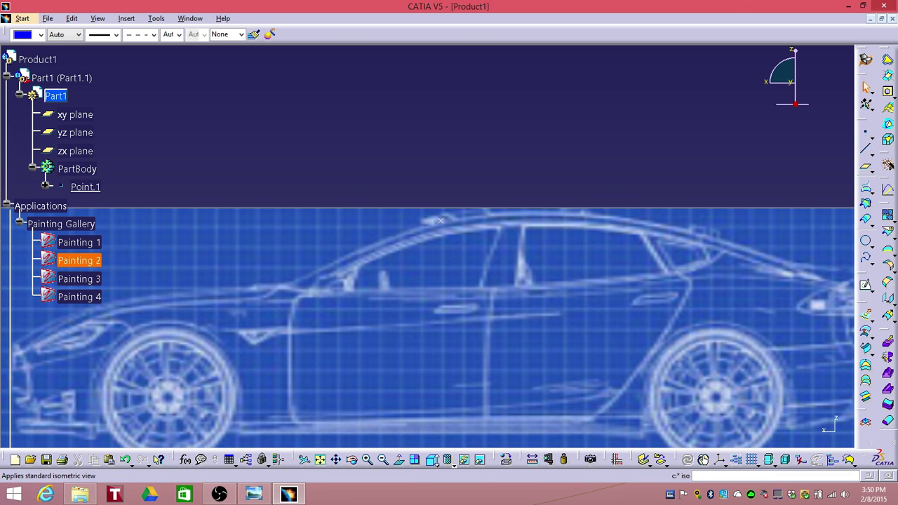
pyautogui.click(435, 465)
pyautogui.click(448, 433)
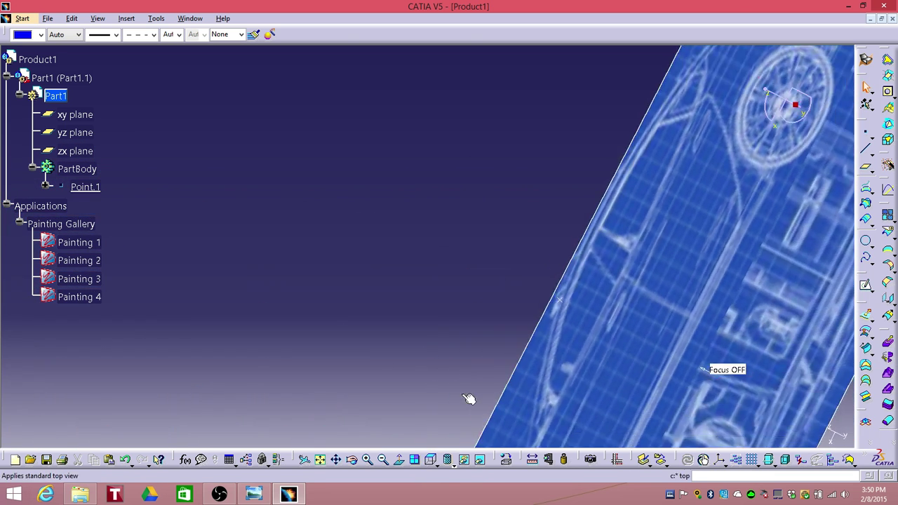
pyautogui.moveTo(637, 270); pyautogui.dragTo(352, 240, button='middle')
pyautogui.moveTo(469, 254); pyautogui.dragTo(457, 262, button='middle')
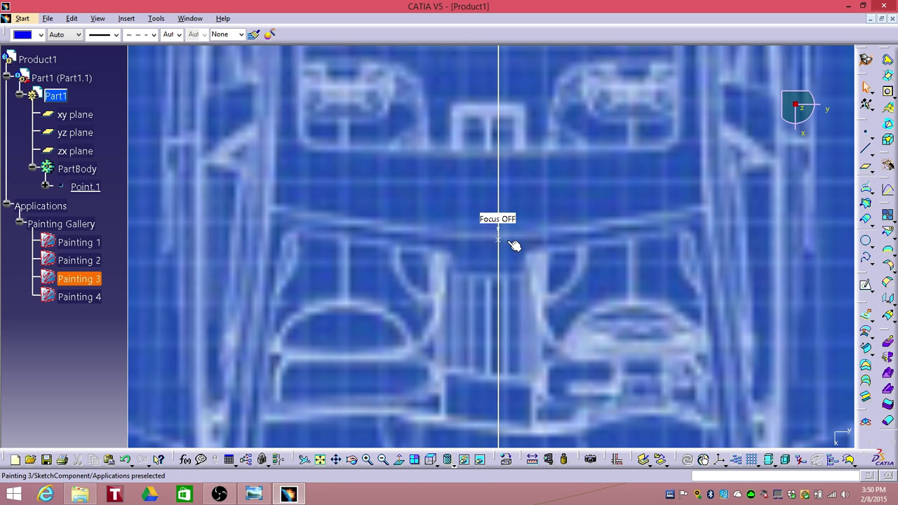
pyautogui.moveTo(506, 238); pyautogui.dragTo(514, 209, button='middle')
pyautogui.moveTo(528, 296); pyautogui.dragTo(494, 369, button='middle')
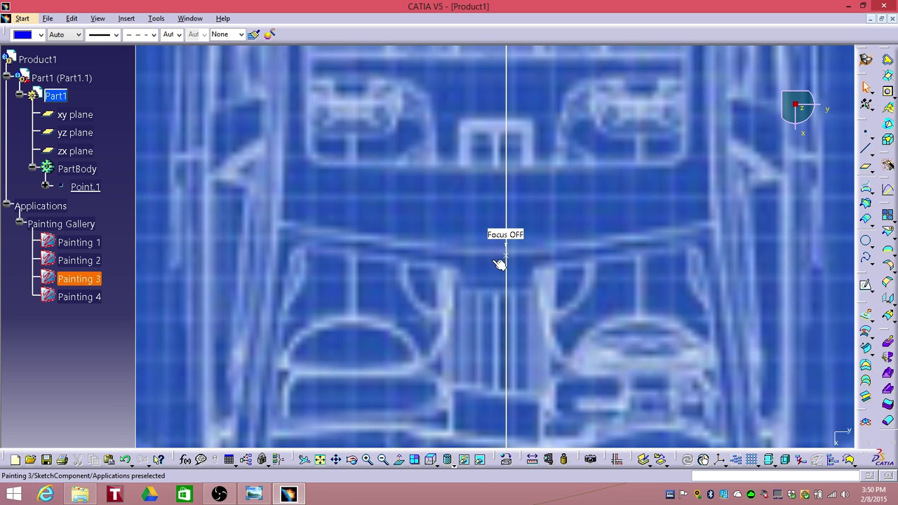
pyautogui.moveTo(500, 264)
pyautogui.mouseDown(button='middle')
pyautogui.moveTo(537, 254)
pyautogui.moveTo(545, 304)
pyautogui.moveTo(353, 271)
pyautogui.moveTo(564, 277)
pyautogui.moveTo(535, 282)
pyautogui.mouseUp(button='middle')
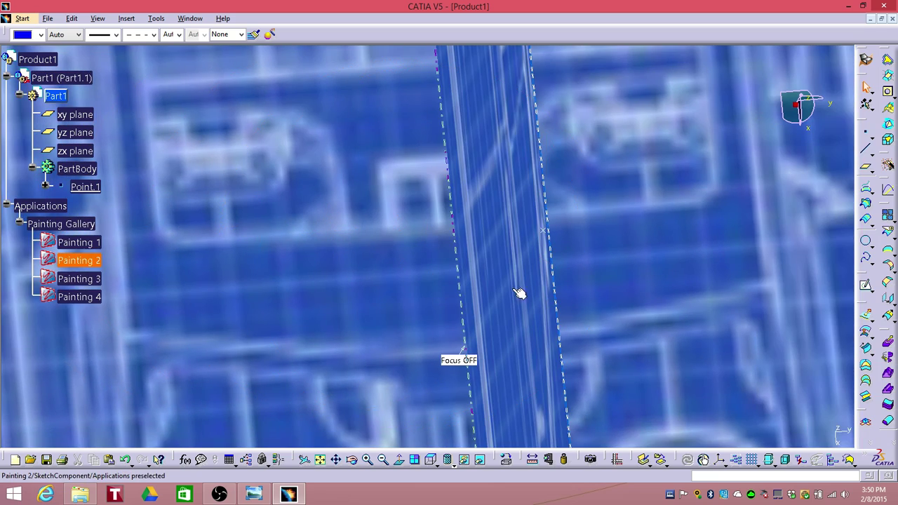
pyautogui.click(431, 459)
pyautogui.moveTo(464, 344); pyautogui.dragTo(453, 296, button='middle')
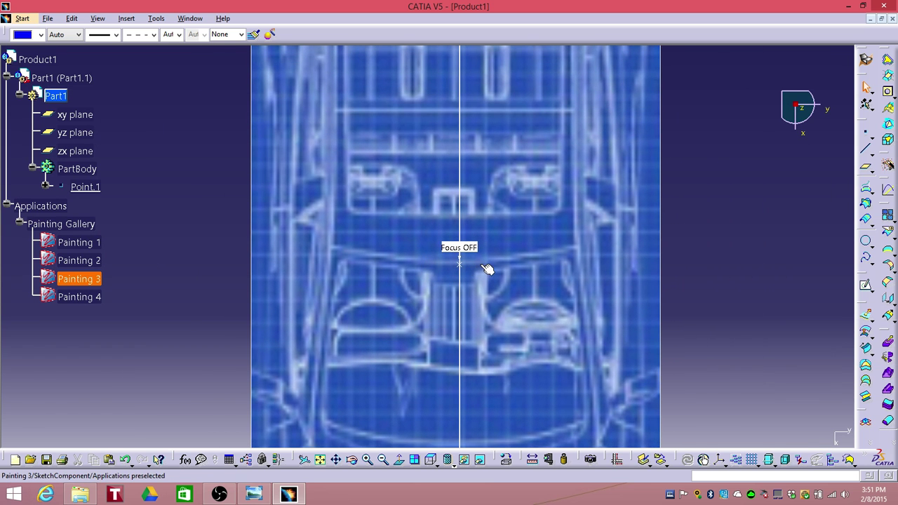
pyautogui.moveTo(489, 262); pyautogui.dragTo(475, 373, button='middle')
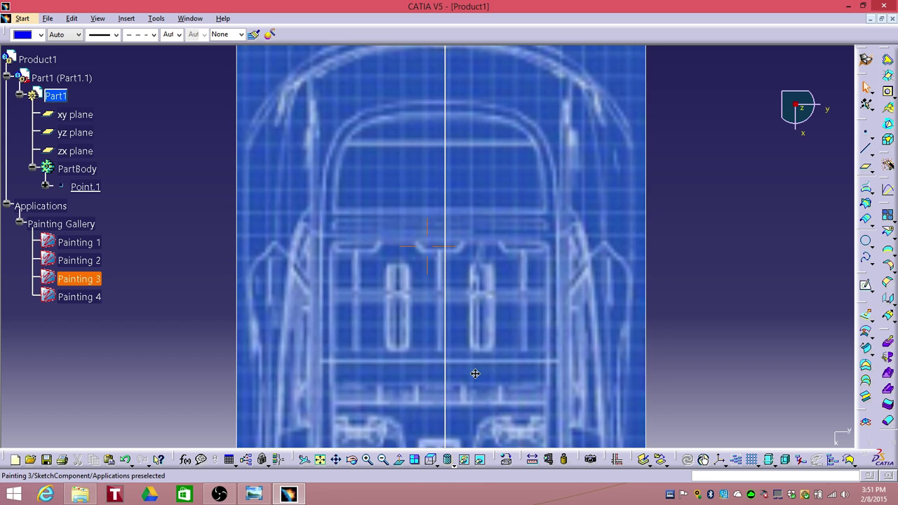
pyautogui.moveTo(478, 295); pyautogui.dragTo(571, 111, button='middle')
pyautogui.moveTo(577, 272); pyautogui.dragTo(597, 163, button='middle')
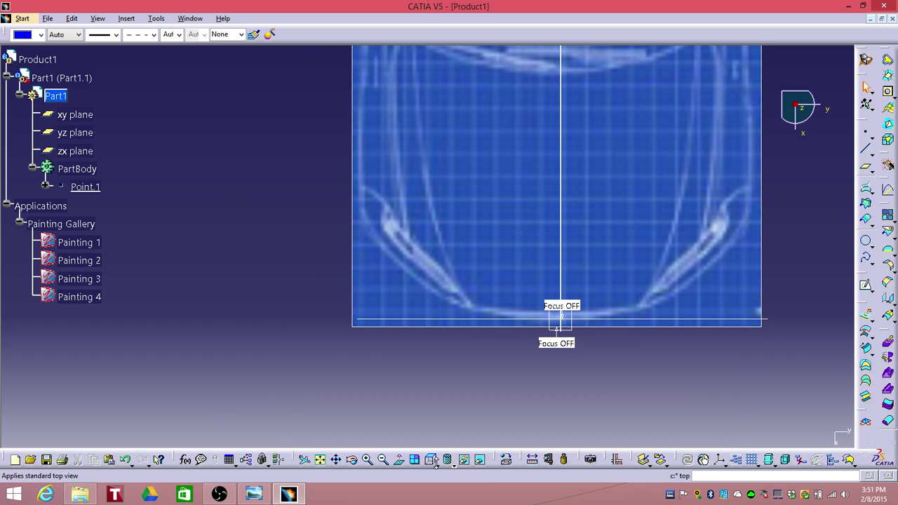
pyautogui.click(448, 379)
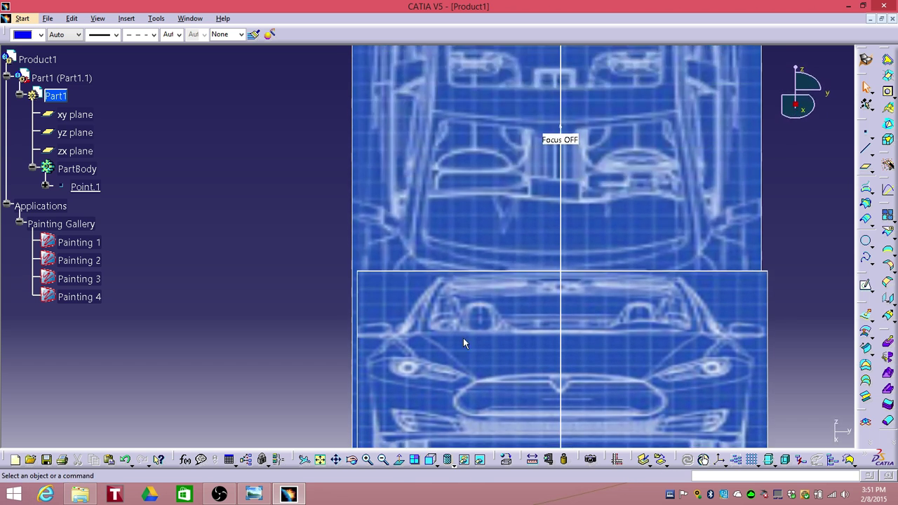
# Step: In the standard right view, create a second on-plane point on the zx plane at the car's nose, H about 22.5 mm, V about 702.3 mm
pyautogui.click(435, 466)
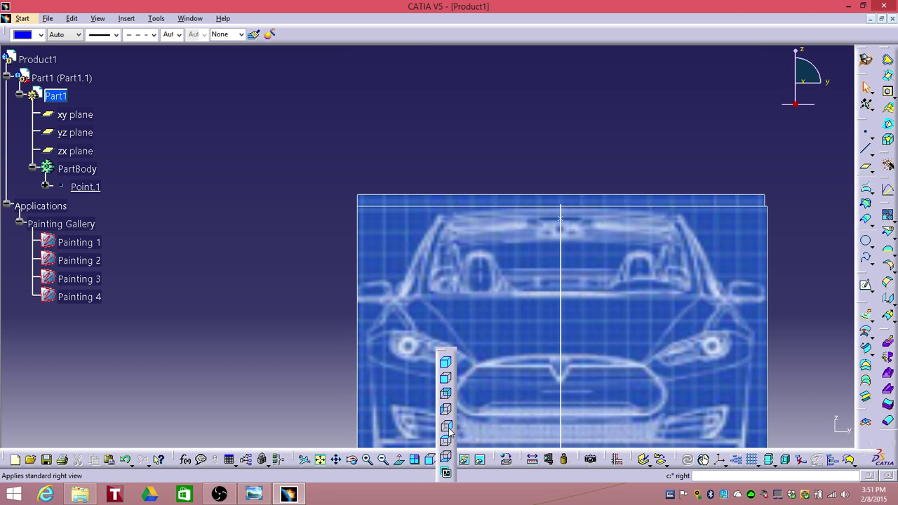
pyautogui.click(448, 431)
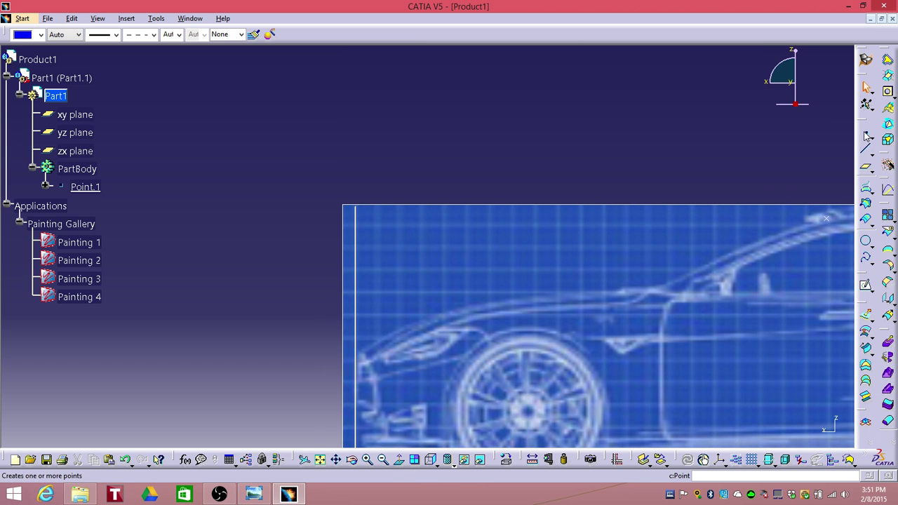
pyautogui.click(867, 136)
pyautogui.moveTo(503, 265); pyautogui.dragTo(500, 166, button='middle')
pyautogui.moveTo(363, 177); pyautogui.dragTo(393, 146, button='middle')
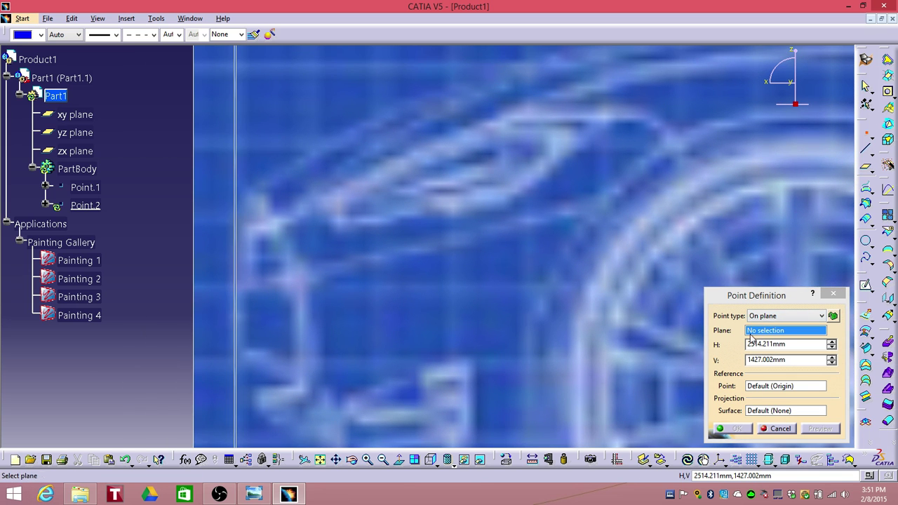
pyautogui.click(83, 153)
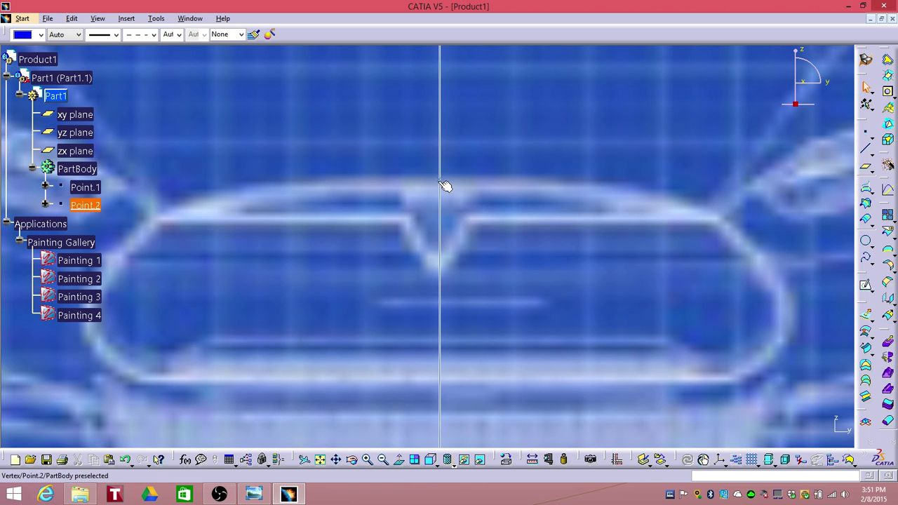
# Step: Examine the nose point against the grille in the front image and from an angled 3D view
pyautogui.keyDown('ctrl'); pyautogui.moveTo(445, 187); pyautogui.dragTo(439, 209, button='middle'); pyautogui.keyUp('ctrl')
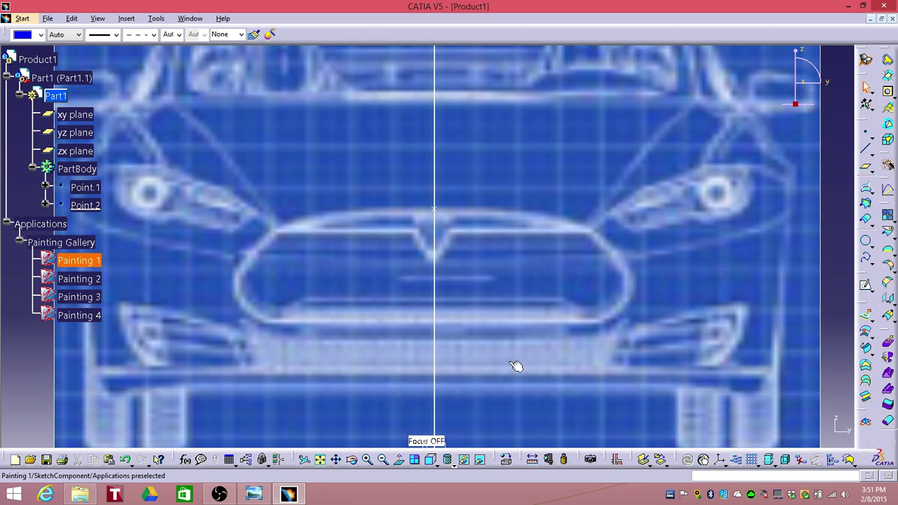
pyautogui.keyDown('ctrl'); pyautogui.moveTo(561, 263); pyautogui.dragTo(419, 365, button='middle'); pyautogui.keyUp('ctrl')
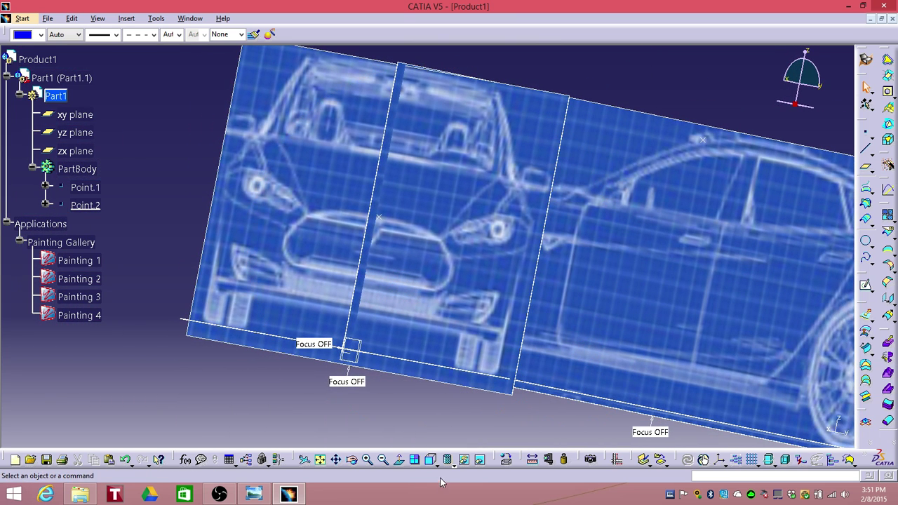
# Step: Undo and redo the nose point, and rearrange the toolbars so the View tools follow the Measure tools
pyautogui.click(438, 469)
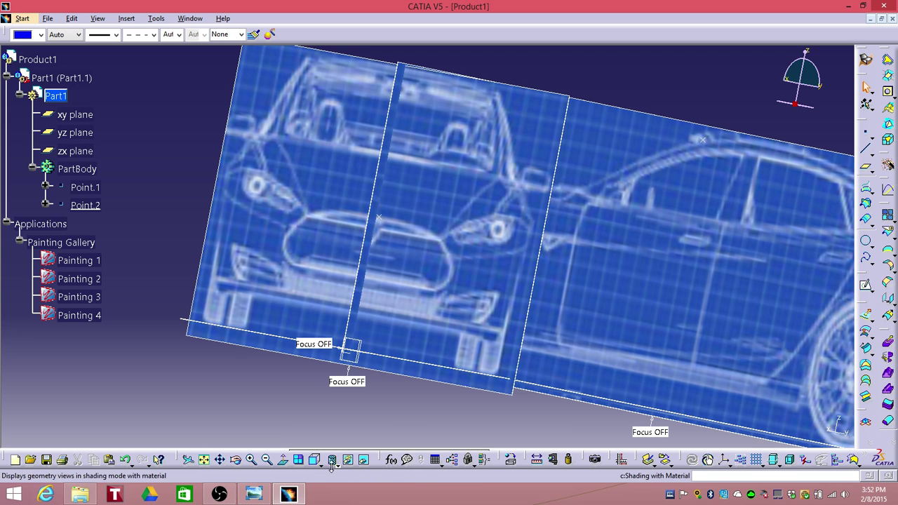
pyautogui.click(126, 459)
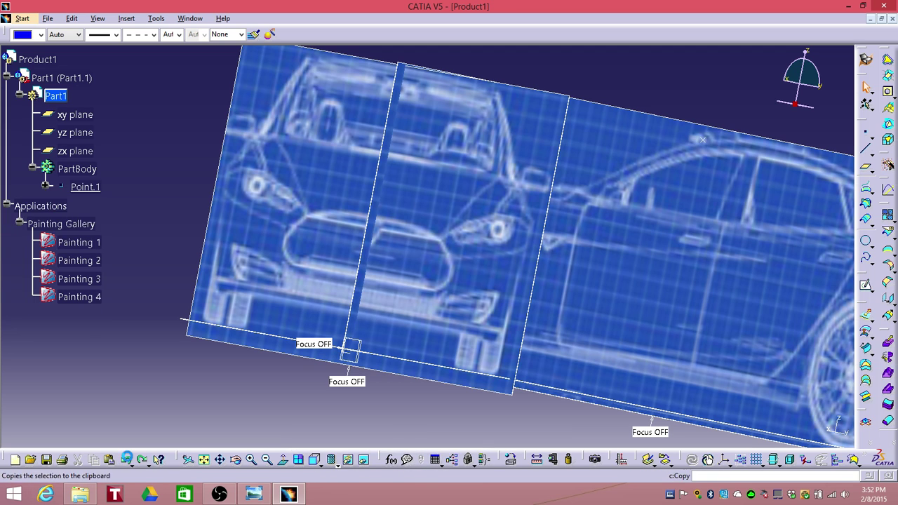
pyautogui.click(143, 460)
pyautogui.moveTo(187, 418); pyautogui.dragTo(378, 365, button='middle')
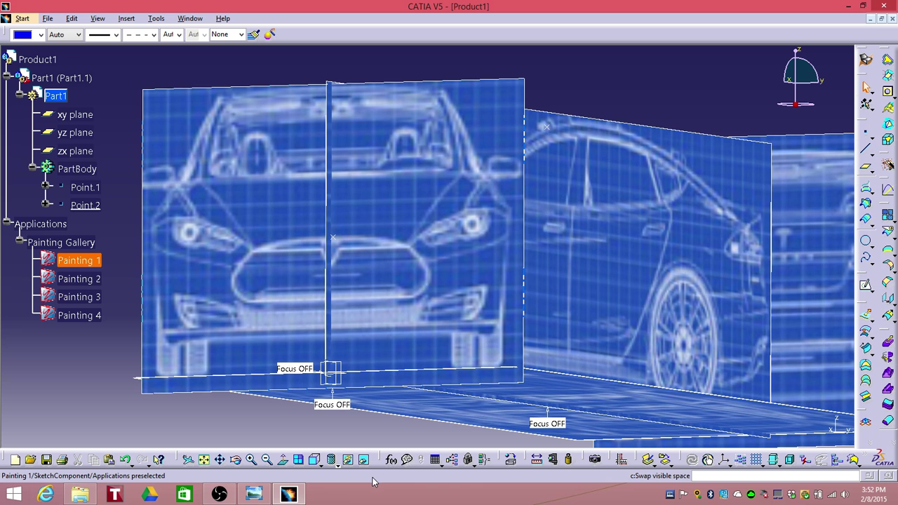
pyautogui.click(407, 460)
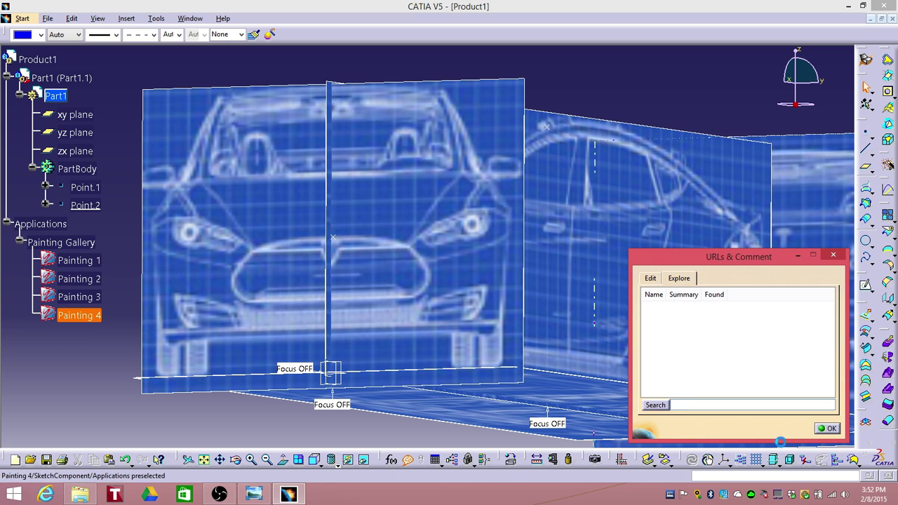
pyautogui.click(828, 431)
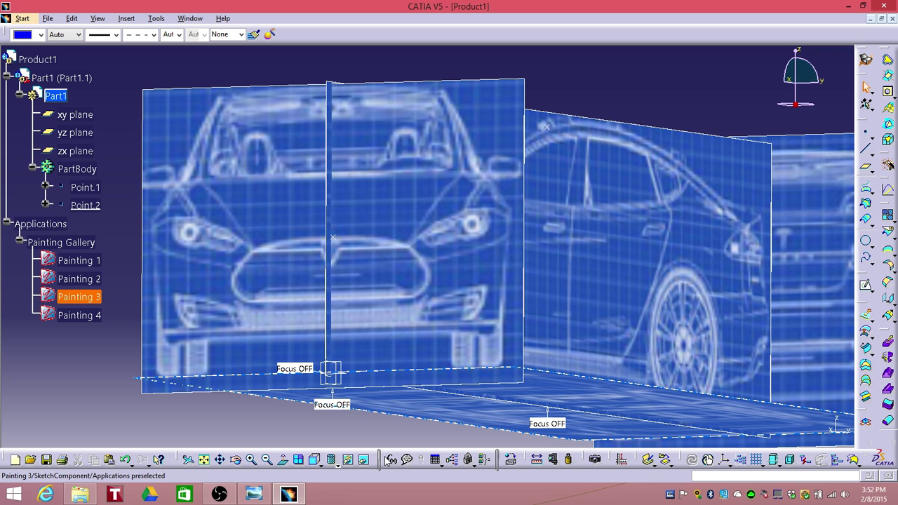
pyautogui.moveTo(383, 460); pyautogui.dragTo(493, 460)
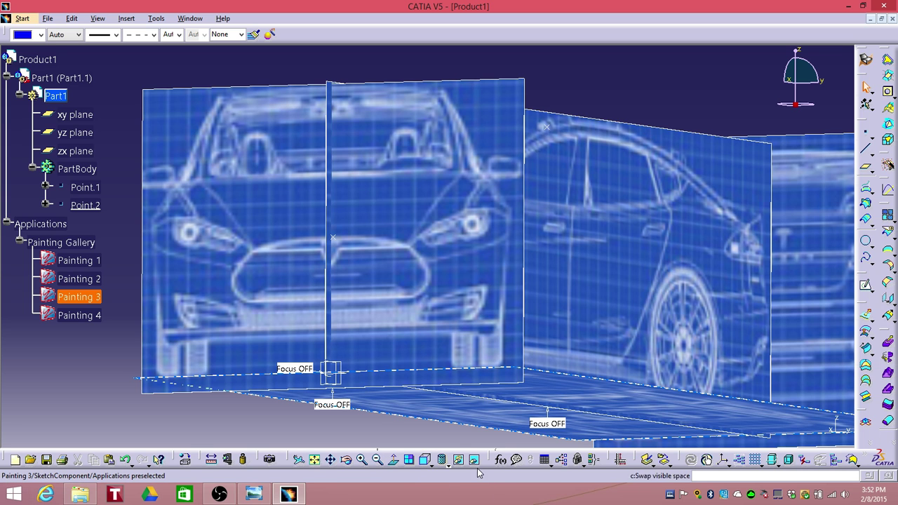
# Step: Check the roof and nose points from an angle and against the back image in the standard back view
pyautogui.moveTo(521, 390)
pyautogui.mouseDown(button='middle')
pyautogui.moveTo(478, 377)
pyautogui.moveTo(484, 393)
pyautogui.moveTo(473, 365)
pyautogui.moveTo(416, 305)
pyautogui.moveTo(566, 330)
pyautogui.moveTo(534, 333)
pyautogui.moveTo(491, 309)
pyautogui.moveTo(466, 313)
pyautogui.mouseUp(button='middle')
pyautogui.click(437, 465)
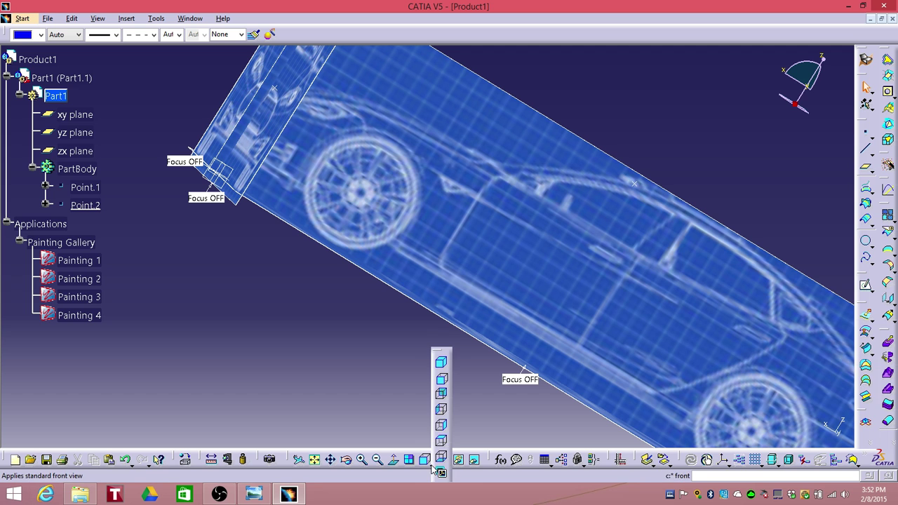
pyautogui.click(442, 395)
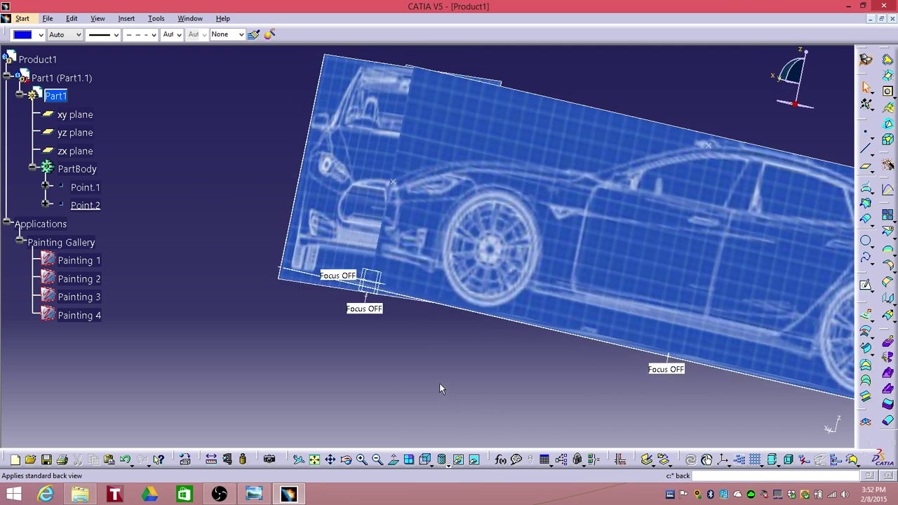
# Step: In the standard right view, create a third on-plane point on the zx plane at the car's tail edge, H about 5019.9 mm, V about 1114.6 mm
pyautogui.click(426, 461)
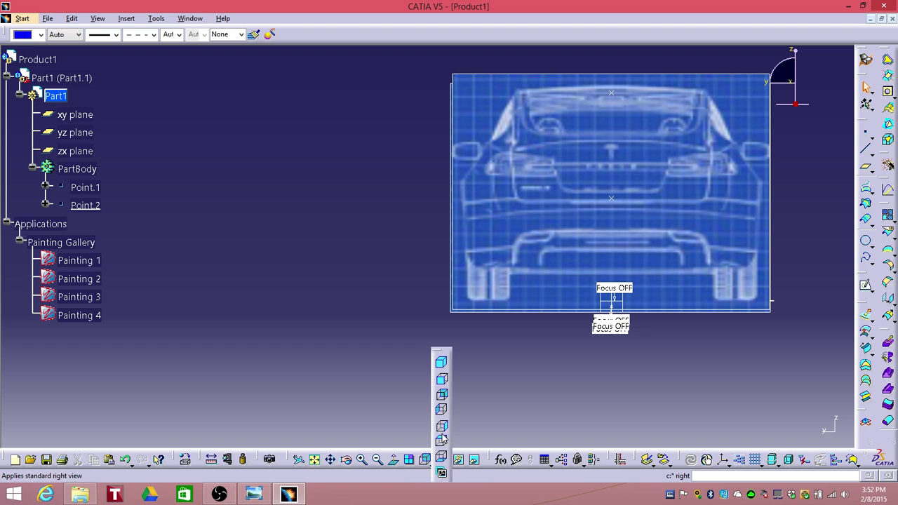
pyautogui.click(443, 427)
pyautogui.moveTo(628, 193); pyautogui.dragTo(220, 246, button='middle')
pyautogui.moveTo(461, 246)
pyautogui.mouseDown(button='middle')
pyautogui.moveTo(487, 203)
pyautogui.moveTo(271, 223)
pyautogui.moveTo(430, 250)
pyautogui.moveTo(439, 201)
pyautogui.moveTo(292, 257)
pyautogui.moveTo(302, 270)
pyautogui.mouseUp(button='middle')
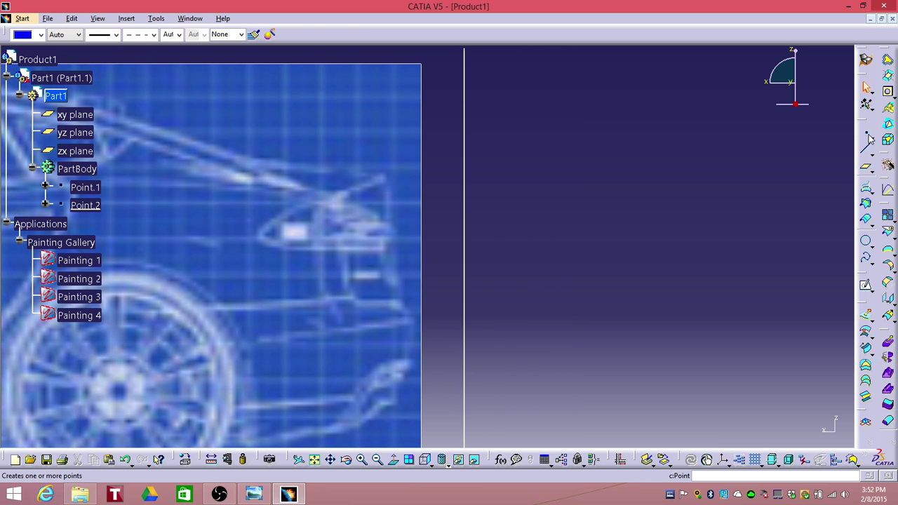
pyautogui.click(869, 139)
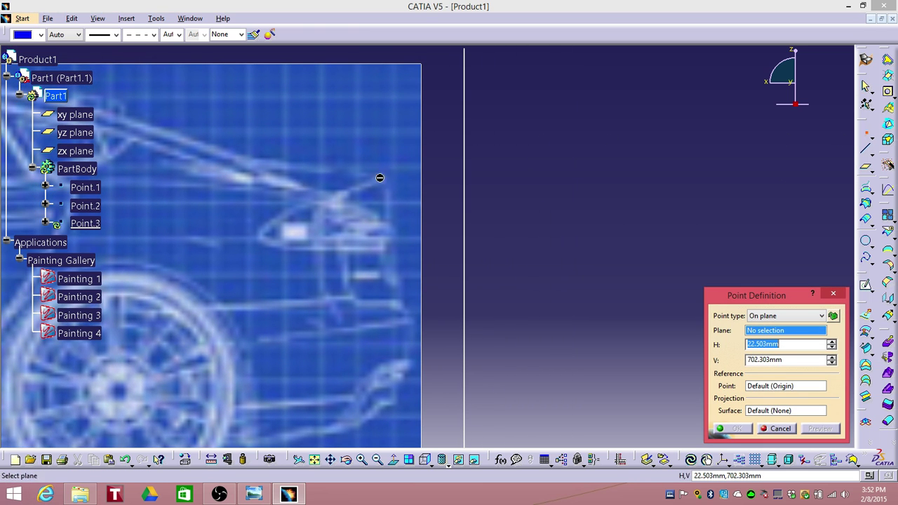
pyautogui.click(75, 151)
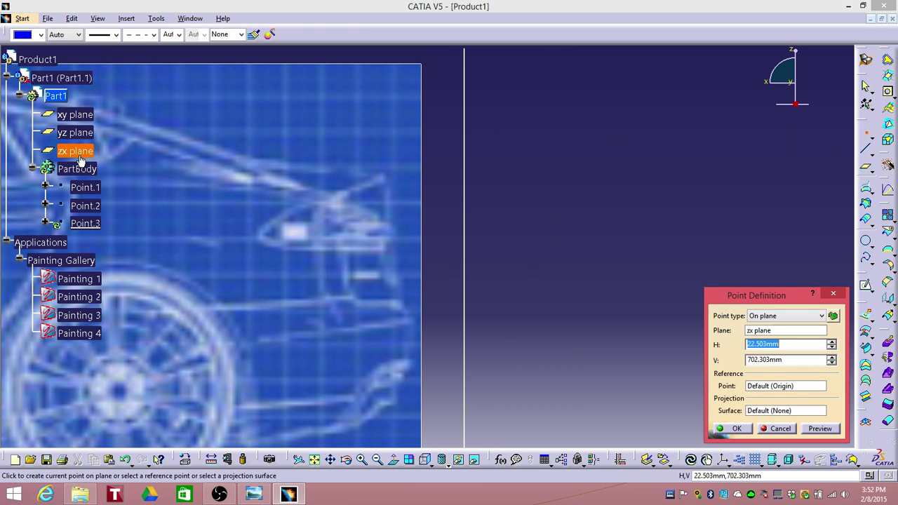
pyautogui.click(385, 180)
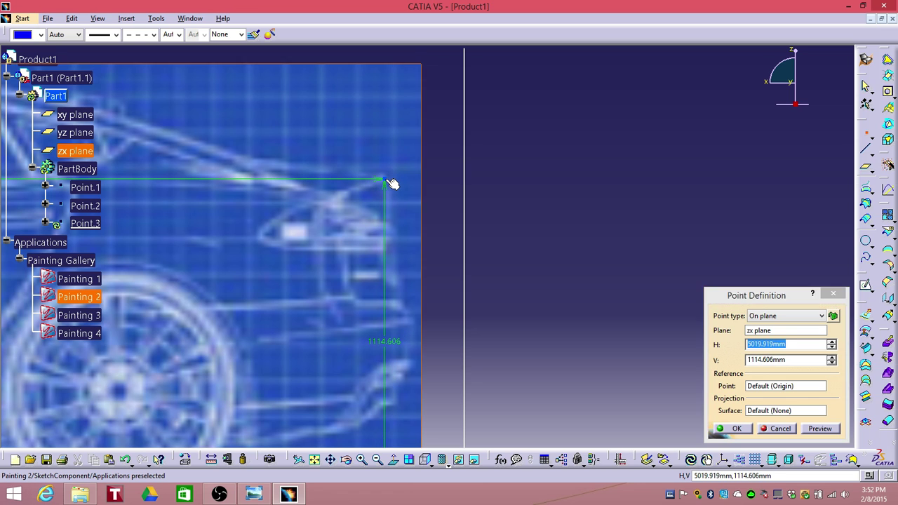
pyautogui.press('Return')
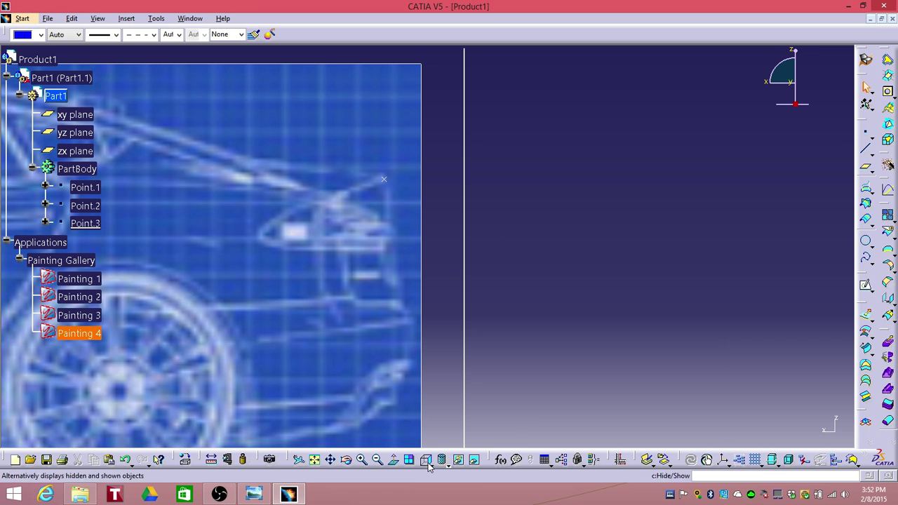
# Step: Compare the roof, nose and tail points with the back image in the standard back view
pyautogui.click(430, 465)
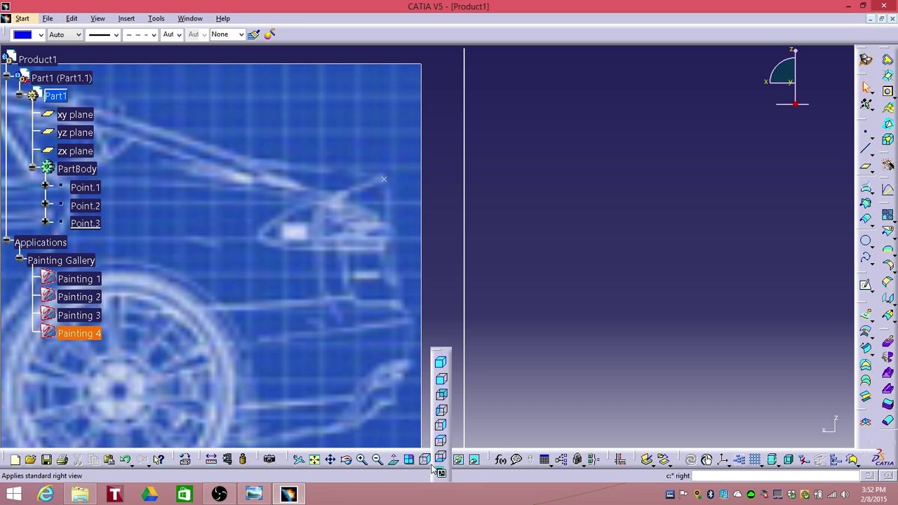
pyautogui.click(442, 396)
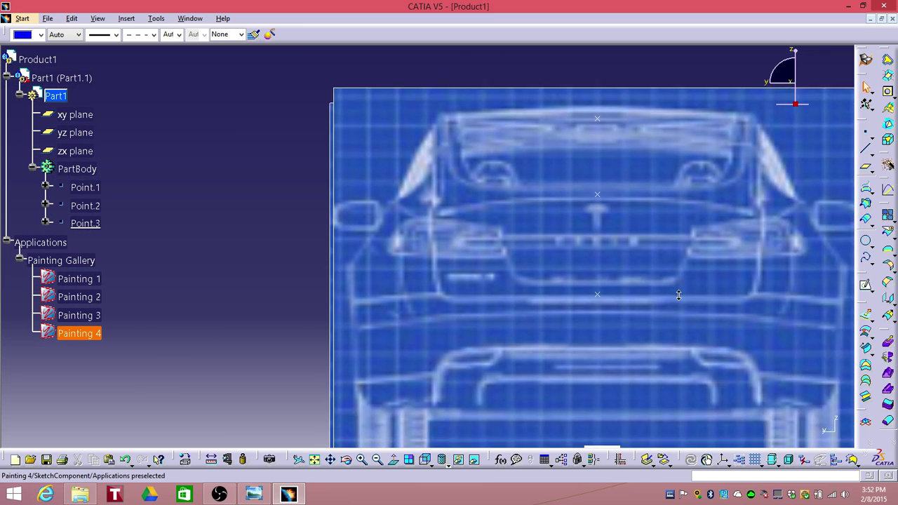
pyautogui.moveTo(679, 296); pyautogui.dragTo(355, 313, button='middle')
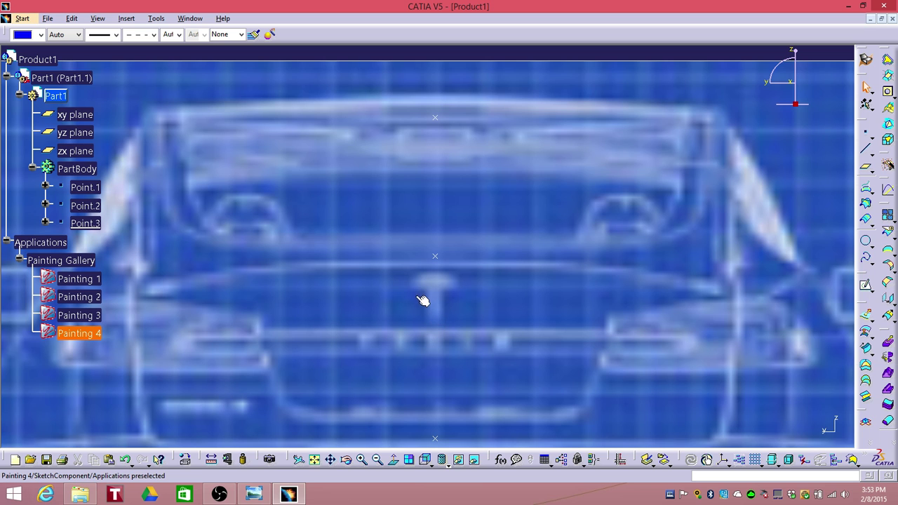
pyautogui.moveTo(422, 301); pyautogui.dragTo(451, 261, button='middle')
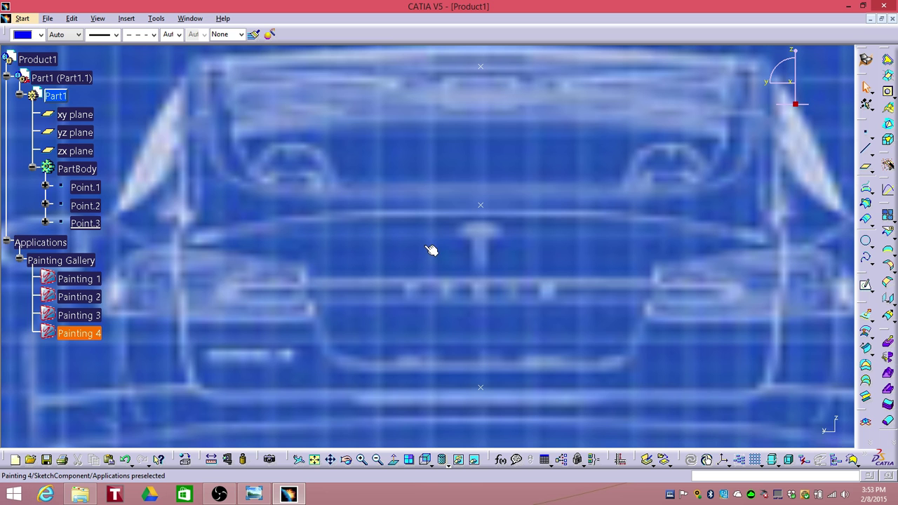
pyautogui.moveTo(433, 243); pyautogui.dragTo(412, 324, button='middle')
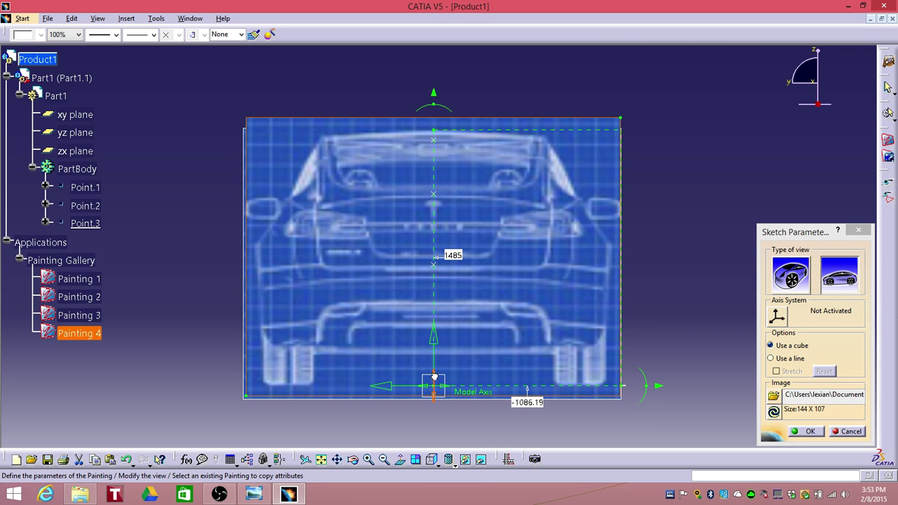
# Step: Try to shift Painting 4's model axis slightly upward and edit its height dimension from the roof handle, and undo the change
pyautogui.moveTo(435, 377); pyautogui.dragTo(434, 374)
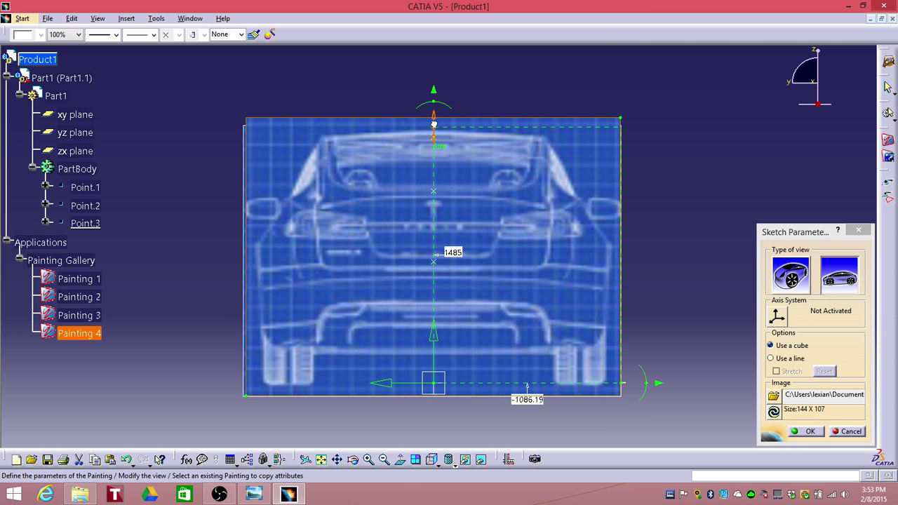
pyautogui.moveTo(434, 124); pyautogui.dragTo(434, 120)
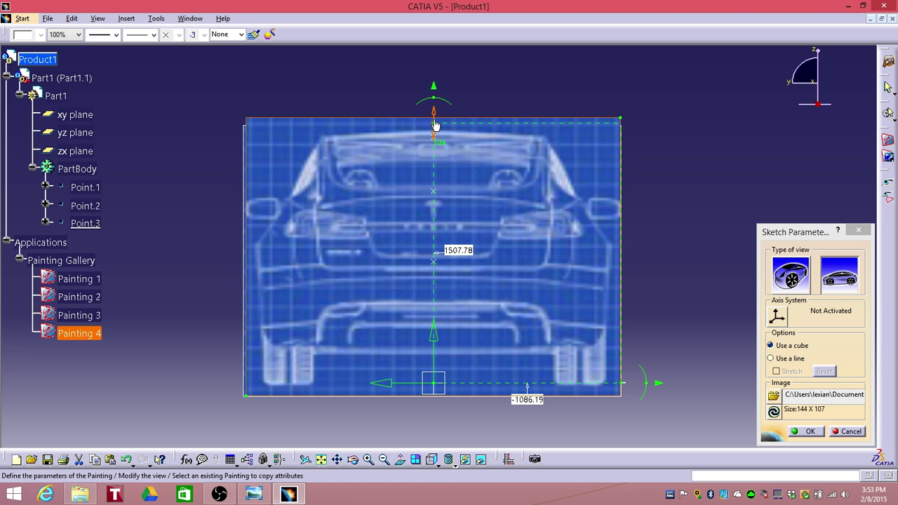
pyautogui.doubleClick(456, 250)
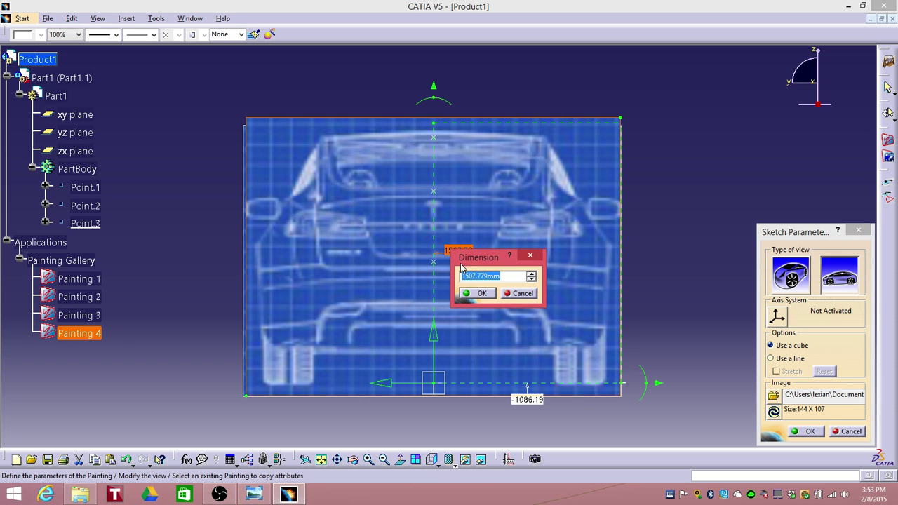
pyautogui.click(490, 276)
pyautogui.click(482, 295)
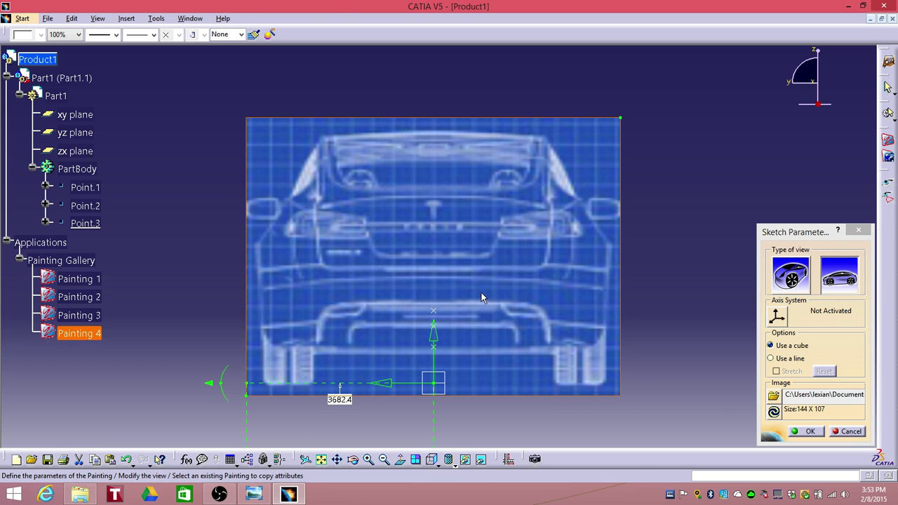
pyautogui.moveTo(467, 275)
pyautogui.keyDown('ctrl'); pyautogui.mouseDown(button='middle')
pyautogui.moveTo(464, 298)
pyautogui.moveTo(451, 189)
pyautogui.moveTo(432, 272)
pyautogui.moveTo(456, 225)
pyautogui.moveTo(455, 188)
pyautogui.mouseUp(button='middle'); pyautogui.keyUp('ctrl')
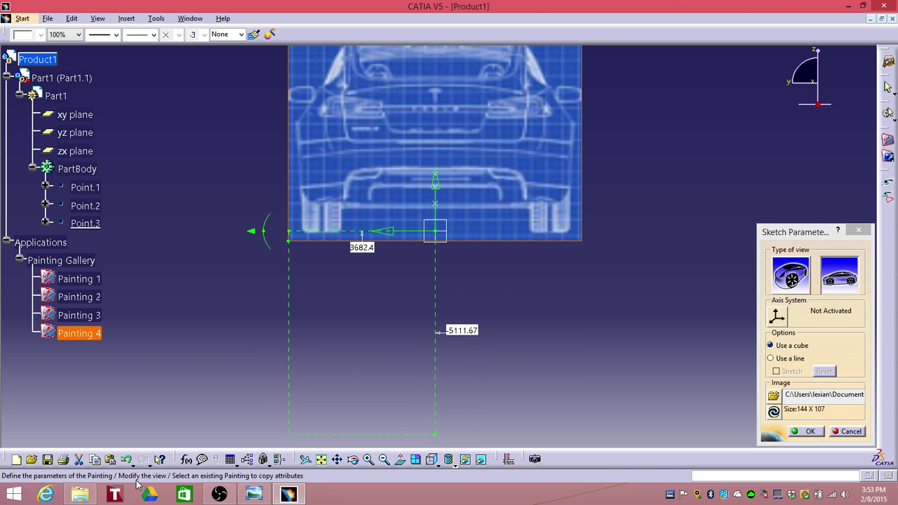
pyautogui.click(126, 459)
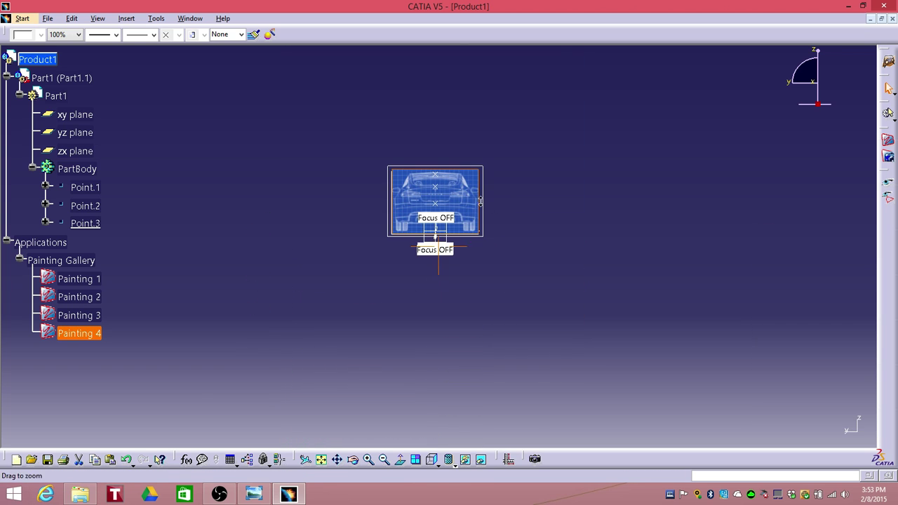
# Step: Try to raise Painting 4's upper reference line to about 1512.5 mm and set its height dimension to 1485 mm, and undo the change
pyautogui.moveTo(481, 201); pyautogui.dragTo(484, 106, button='middle')
pyautogui.moveTo(485, 173); pyautogui.dragTo(469, 379, button='middle')
pyautogui.moveTo(457, 239)
pyautogui.mouseDown(button='middle')
pyautogui.moveTo(453, 197)
pyautogui.moveTo(416, 252)
pyautogui.mouseUp(button='middle')
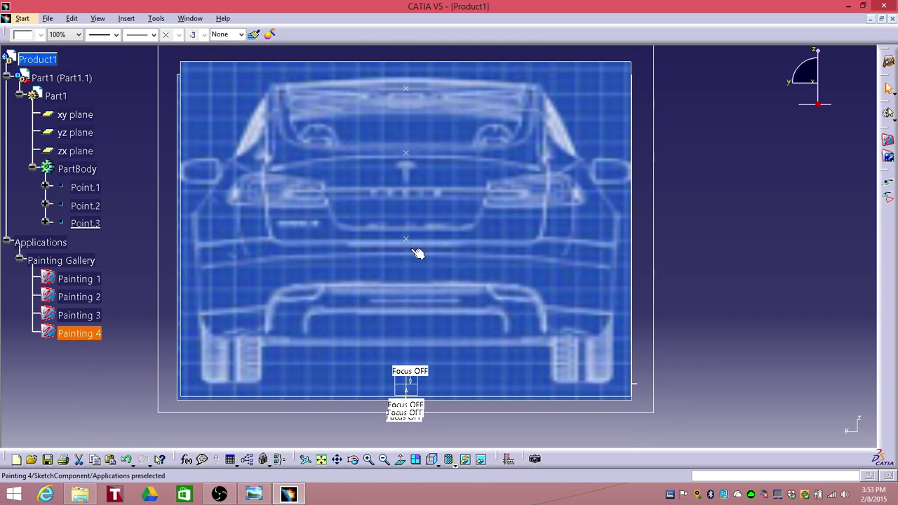
pyautogui.doubleClick(80, 334)
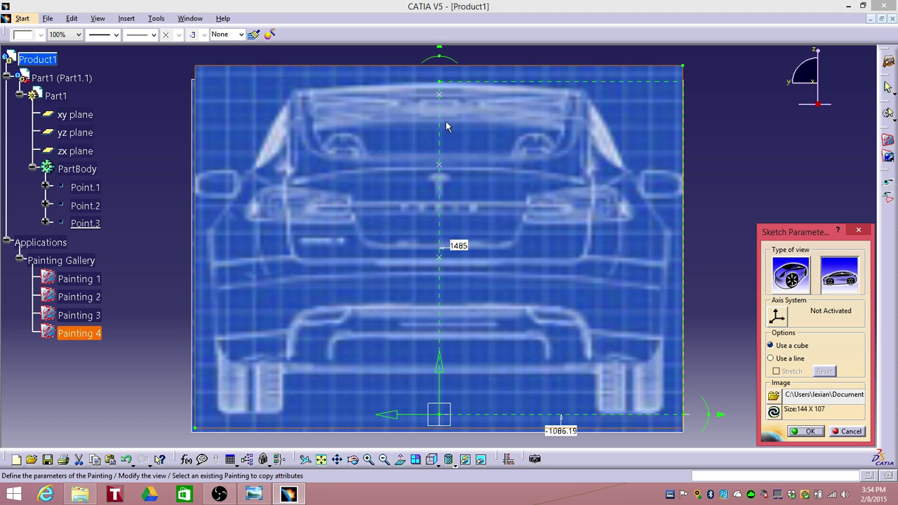
pyautogui.moveTo(440, 83); pyautogui.dragTo(439, 71)
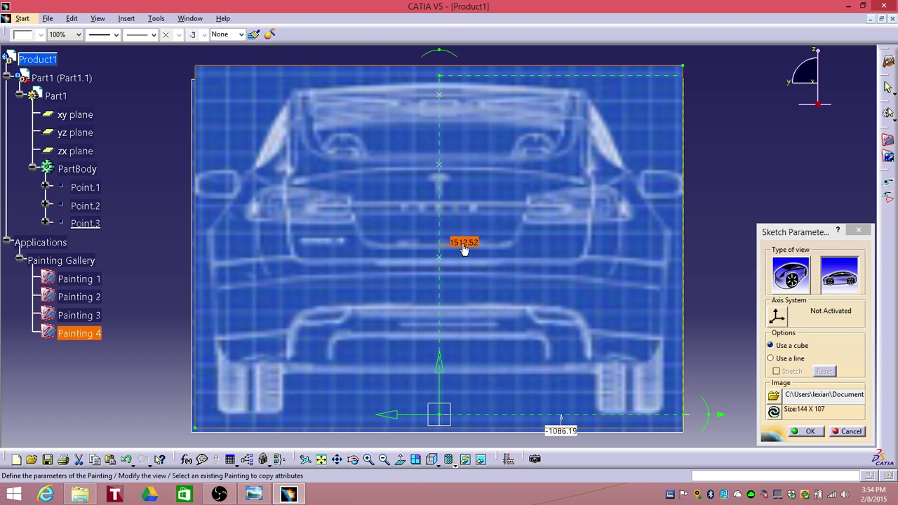
pyautogui.doubleClick(463, 247)
pyautogui.write('-5111.67mm')
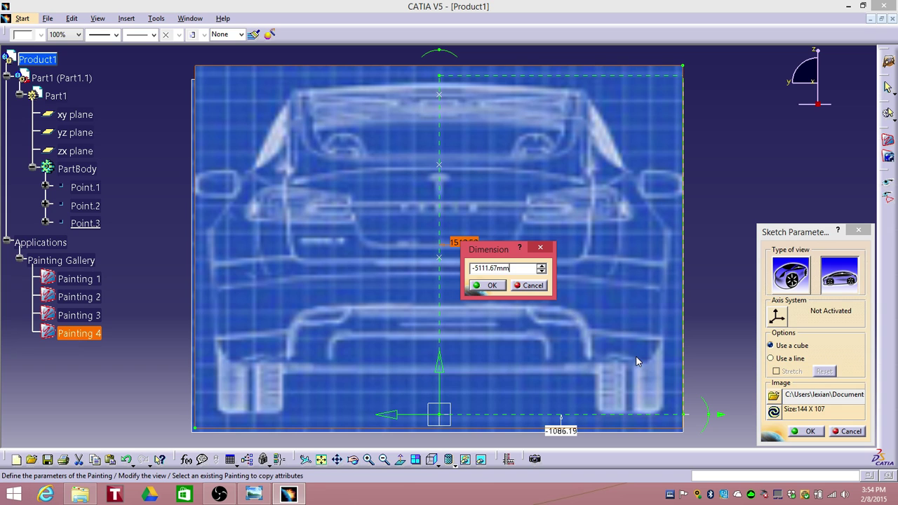
pyautogui.click(495, 287)
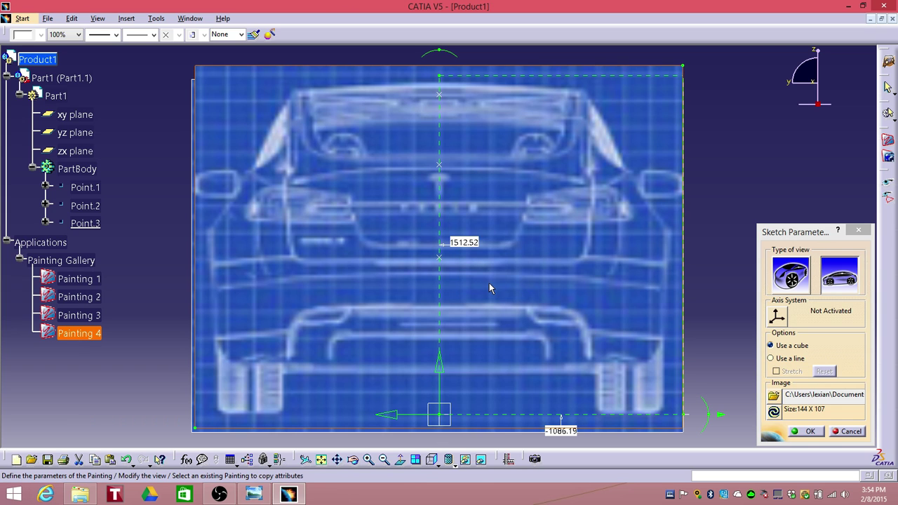
pyautogui.doubleClick(463, 245)
pyautogui.write('1485mm')
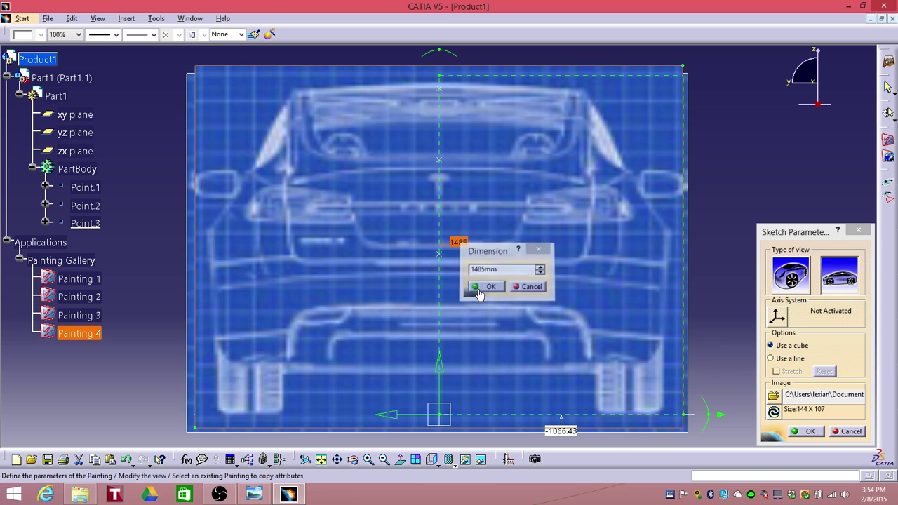
pyautogui.click(481, 288)
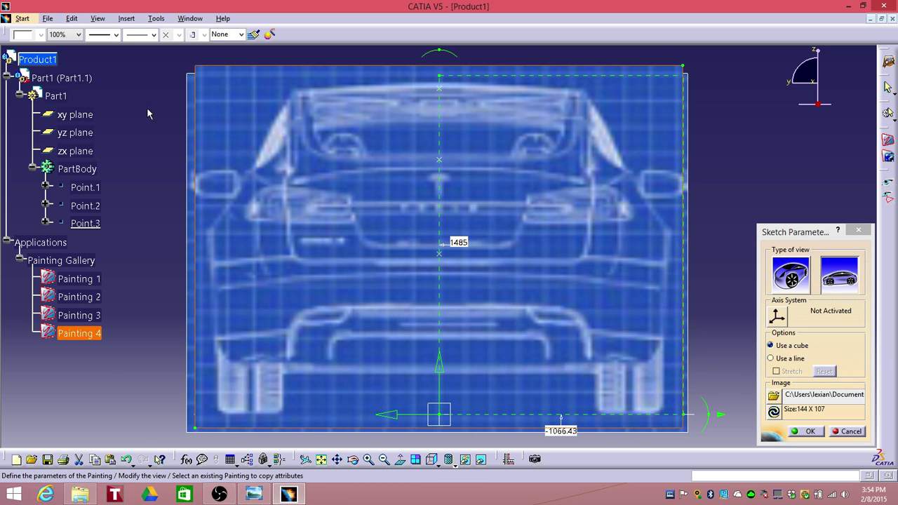
pyautogui.click(125, 461)
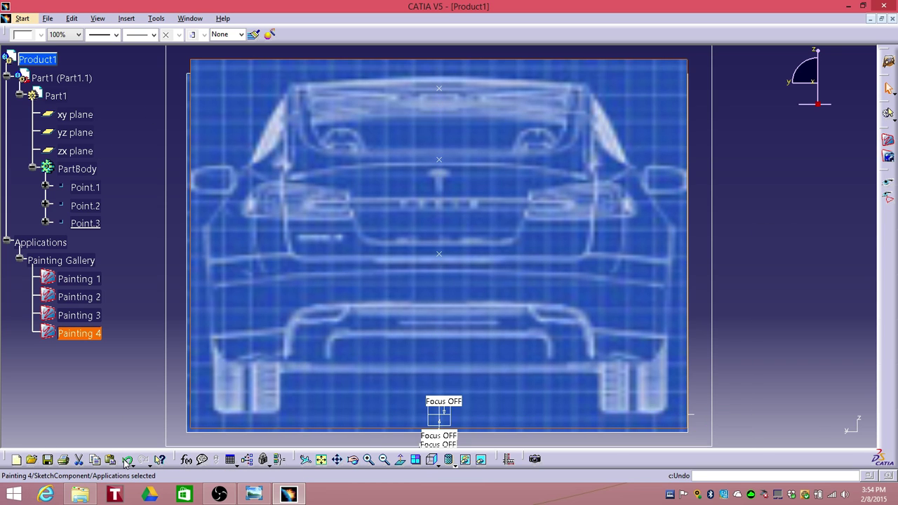
# Step: Realign Painting 4 to the reference points by lowering its model axis slightly and setting the height dimension to about 1505 mm
pyautogui.doubleClick(81, 334)
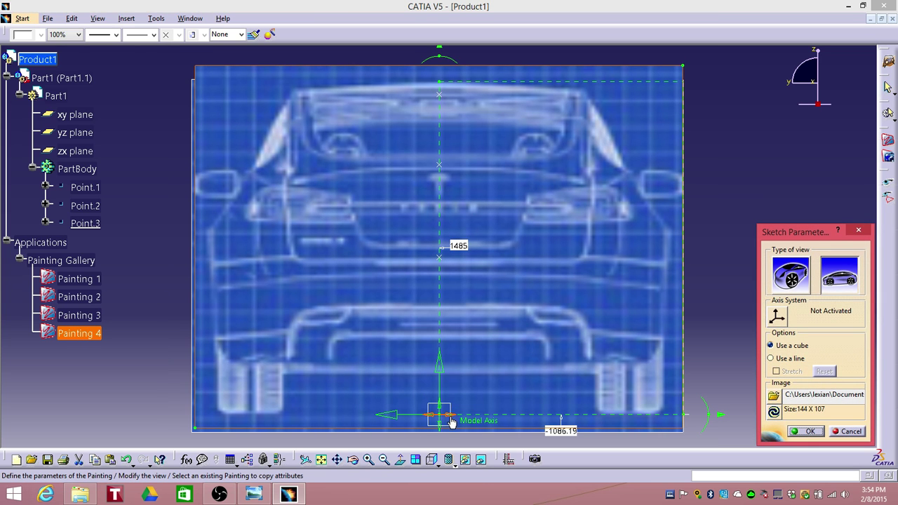
pyautogui.moveTo(438, 428); pyautogui.dragTo(441, 438)
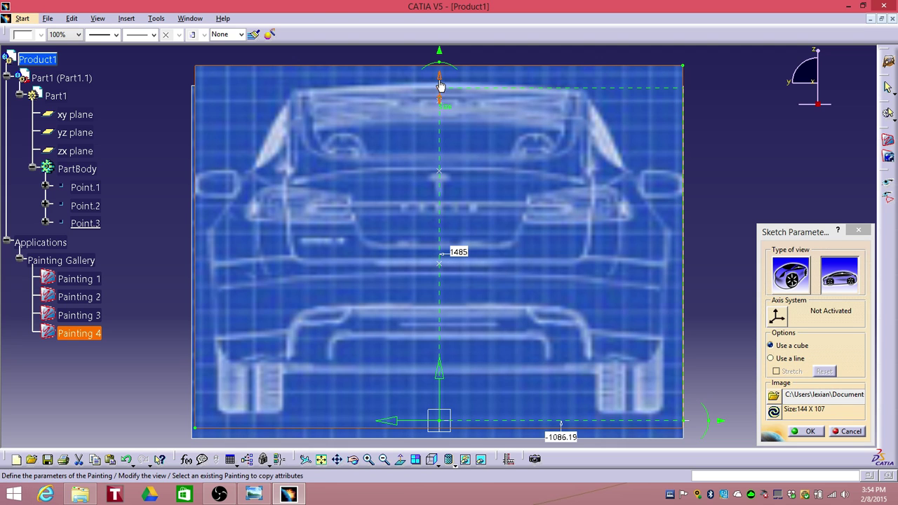
pyautogui.moveTo(439, 87); pyautogui.dragTo(440, 80)
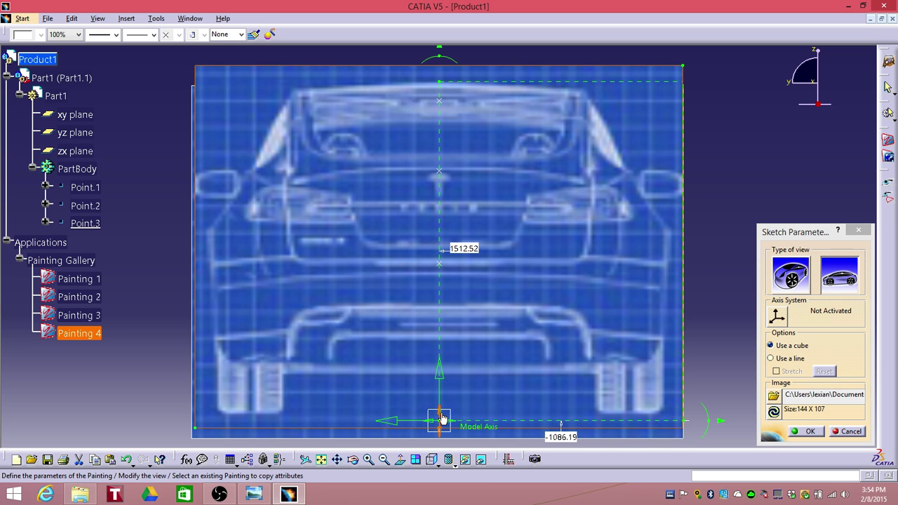
pyautogui.moveTo(440, 412); pyautogui.dragTo(440, 406)
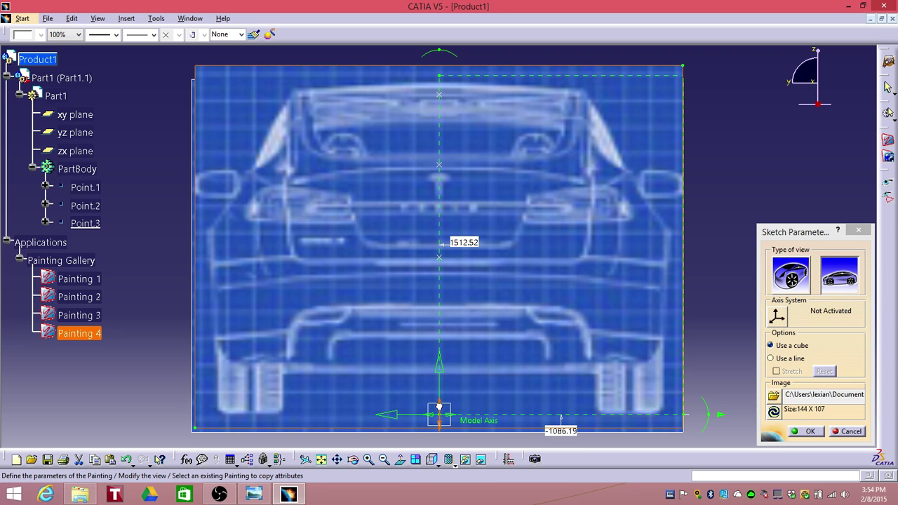
pyautogui.moveTo(438, 406); pyautogui.dragTo(439, 405)
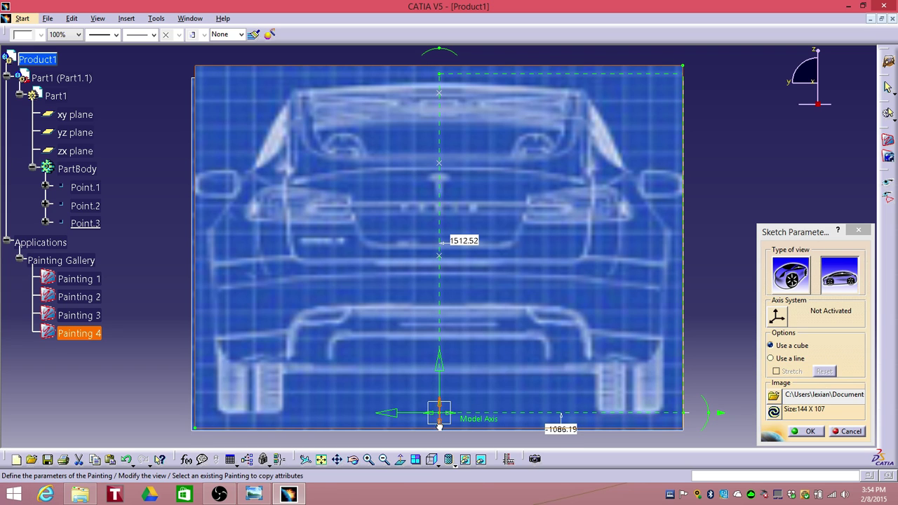
pyautogui.moveTo(438, 424); pyautogui.dragTo(439, 430)
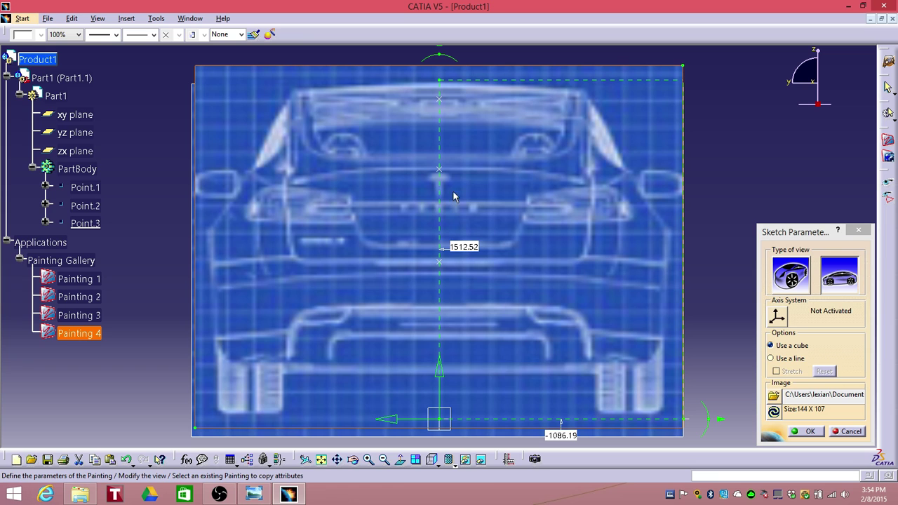
pyautogui.moveTo(442, 89); pyautogui.dragTo(442, 89)
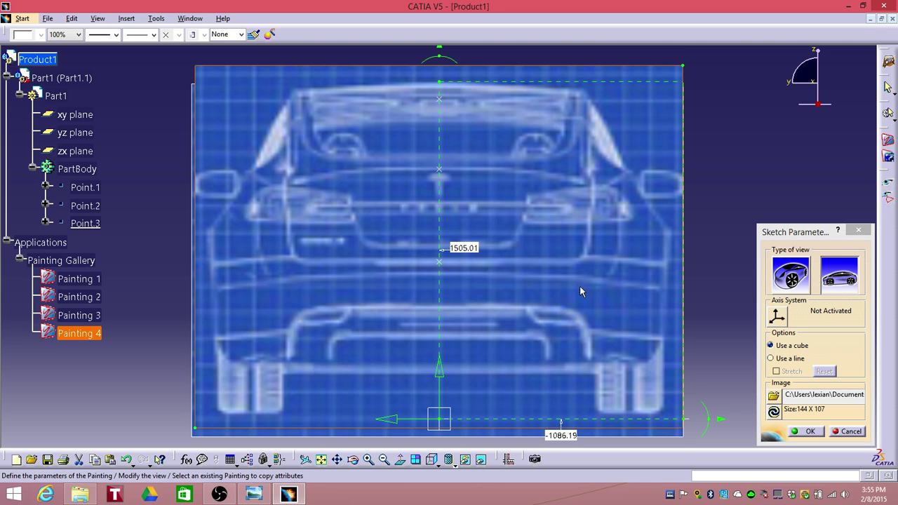
pyautogui.click(811, 431)
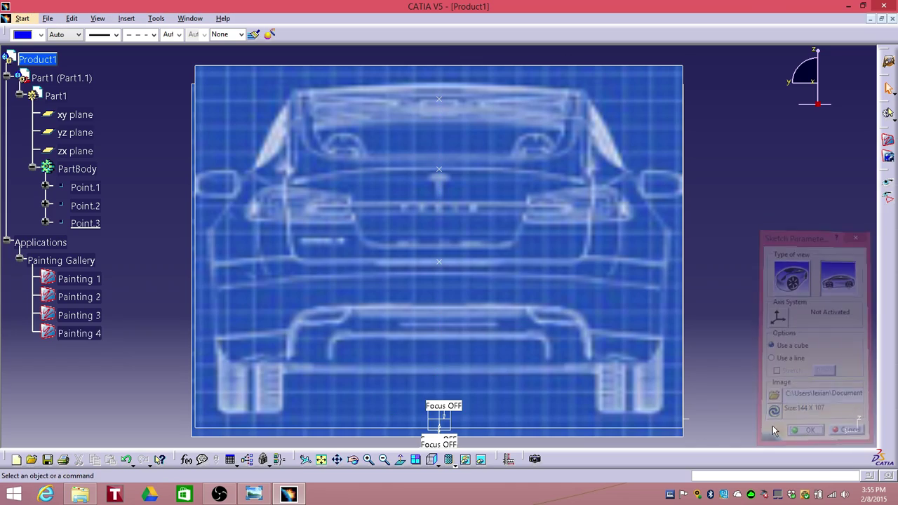
# Step: Check the reference points against the images from an angle and along the side image in the standard right view
pyautogui.moveTo(461, 374)
pyautogui.mouseDown(button='middle')
pyautogui.moveTo(573, 393)
pyautogui.moveTo(514, 351)
pyautogui.moveTo(609, 315)
pyautogui.moveTo(595, 313)
pyautogui.mouseUp(button='middle')
pyautogui.click(433, 463)
pyautogui.click(431, 460)
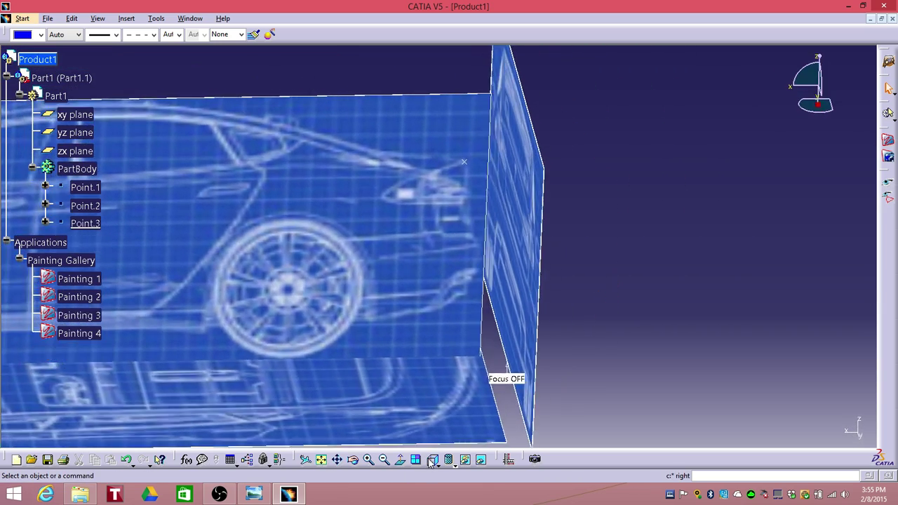
pyautogui.moveTo(327, 399)
pyautogui.mouseDown(button='middle')
pyautogui.moveTo(753, 355)
pyautogui.moveTo(505, 389)
pyautogui.moveTo(582, 395)
pyautogui.moveTo(447, 375)
pyautogui.mouseUp(button='middle')
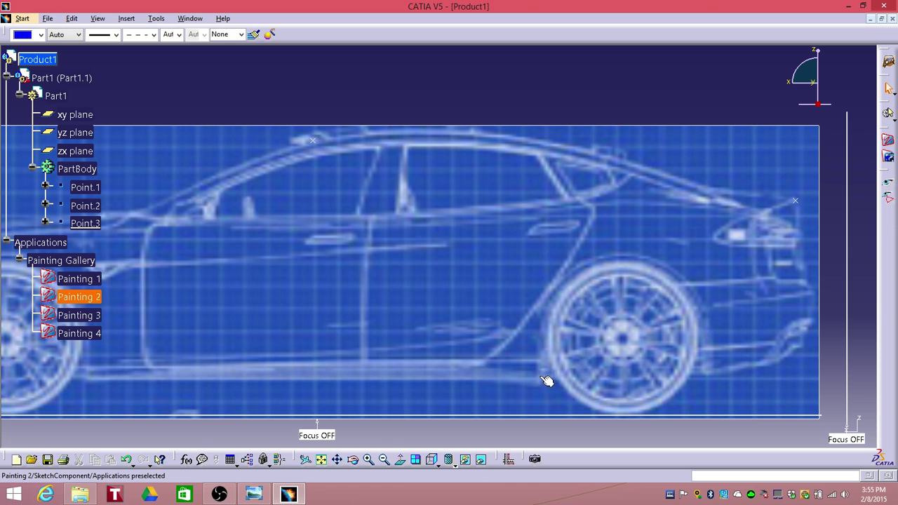
pyautogui.moveTo(549, 379); pyautogui.dragTo(480, 374, button='middle')
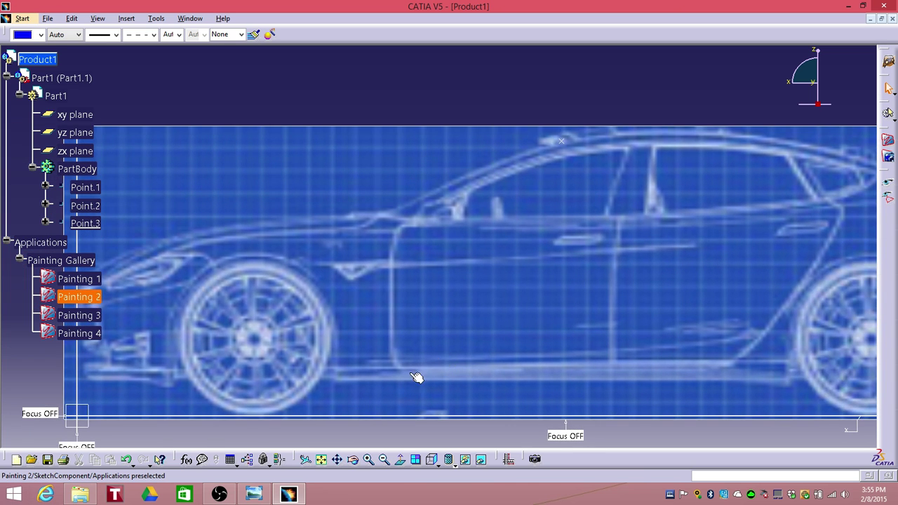
pyautogui.moveTo(219, 496)
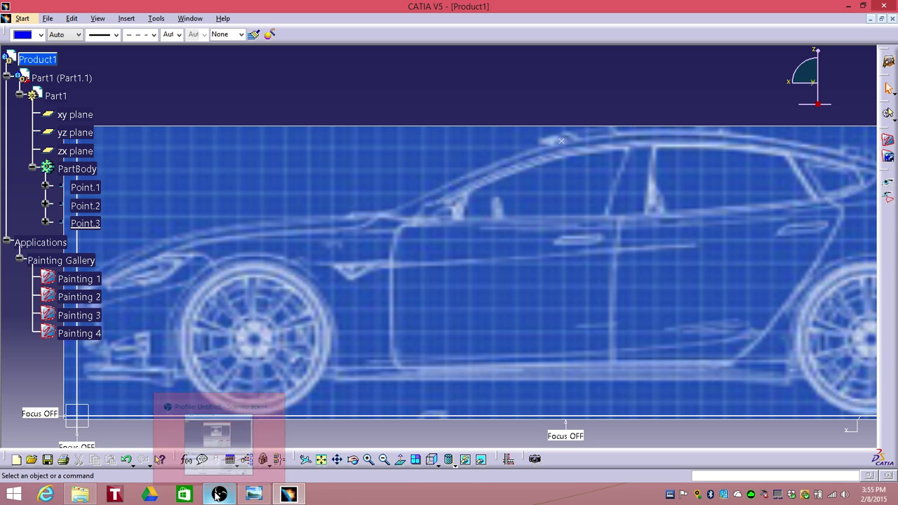